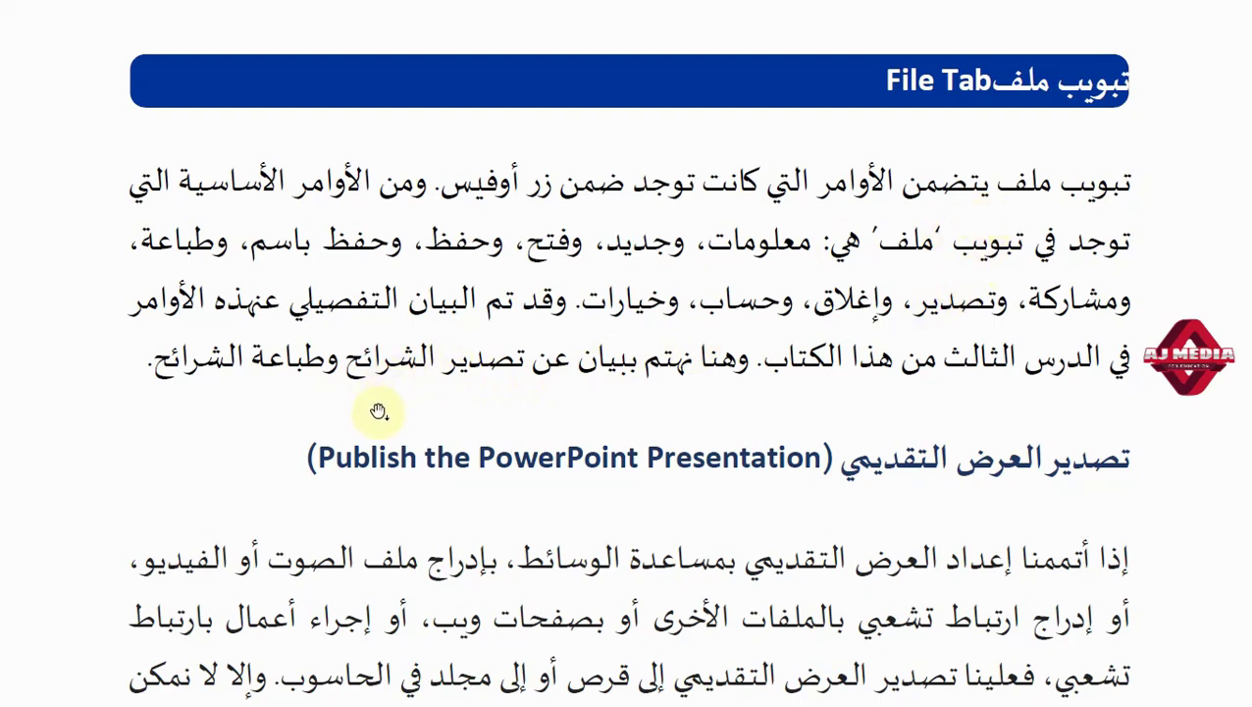
Step: Drag the PDF page up until the 'Publish the PowerPoint Presentation' heading and steps 1–2 show
drag(624, 497, 598, 133)
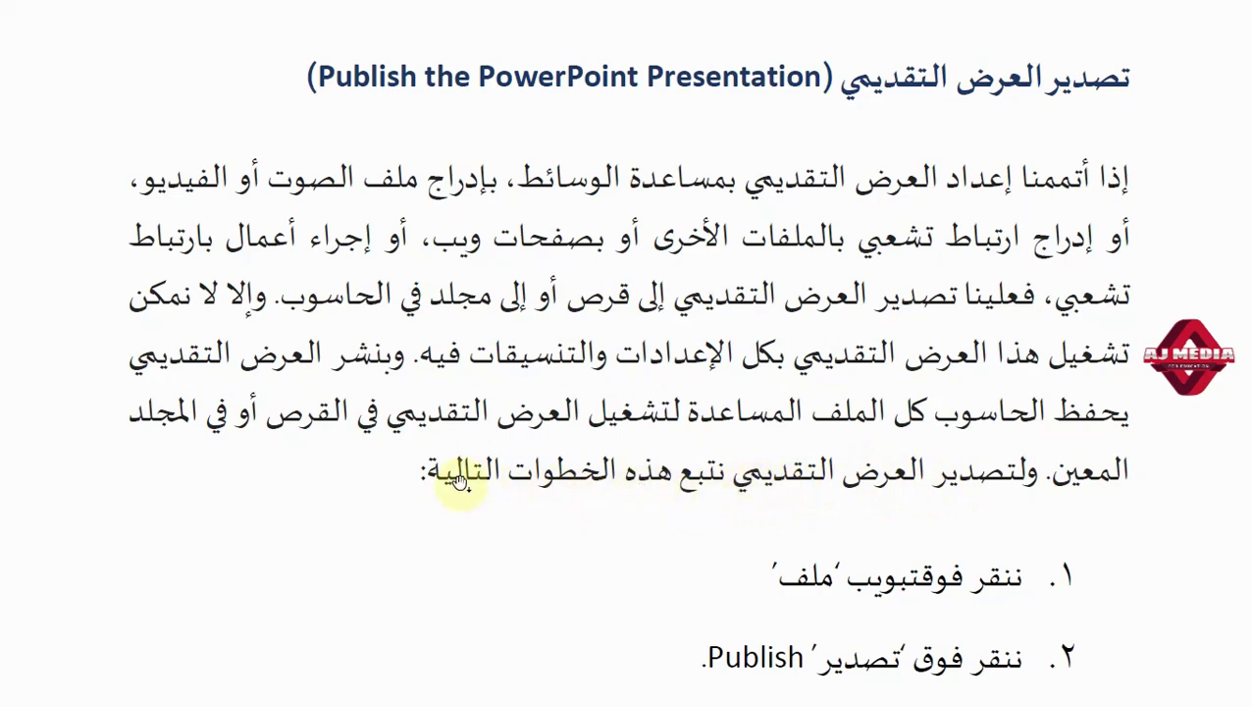
Step: Move further down the PDF page to reveal publishing steps 3 and 4
scroll(498, 525, down, 3)
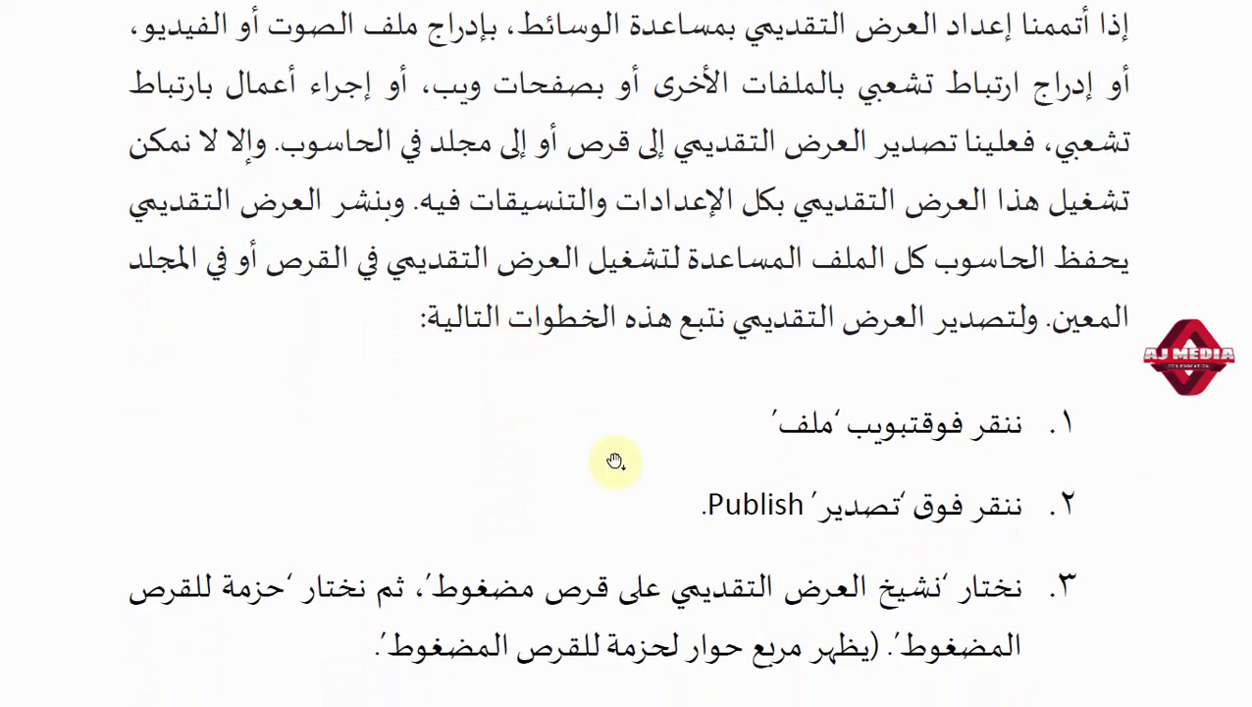
drag(643, 479, 618, 355)
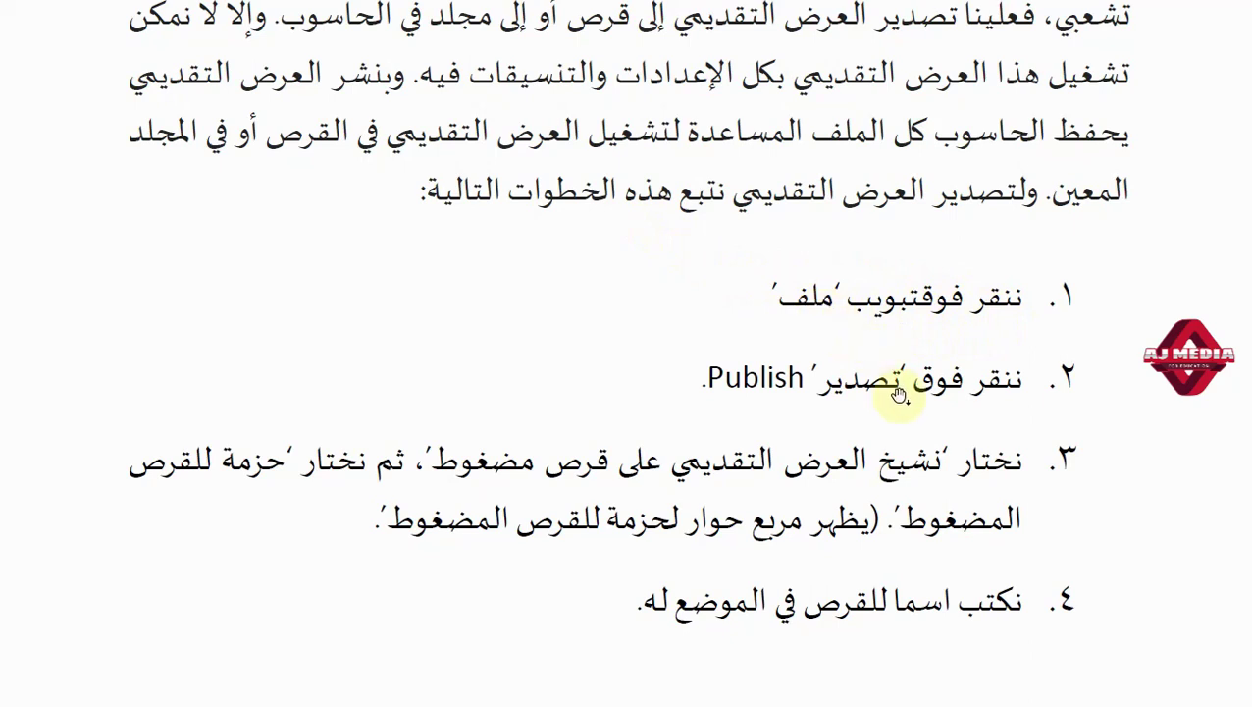
Step: Scroll down to page 91's footer, just below step 4 on naming the CD
scroll(873, 363, down, 2)
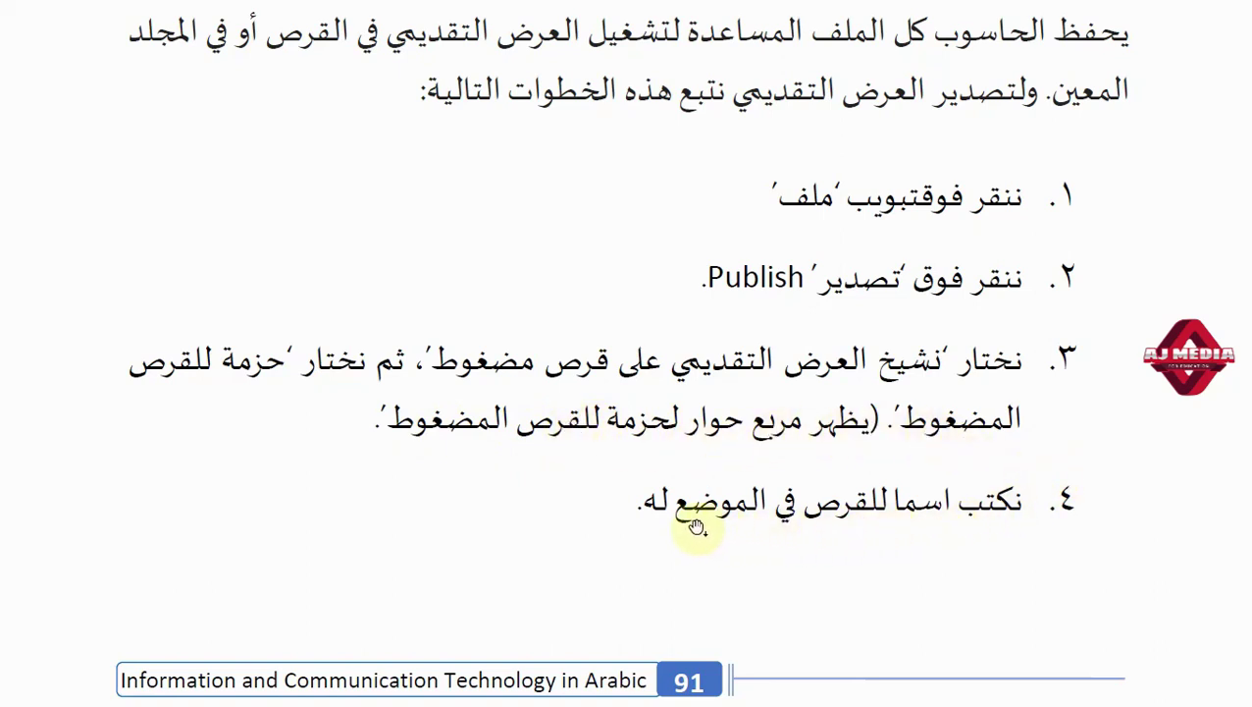
scroll(754, 530, down, 1)
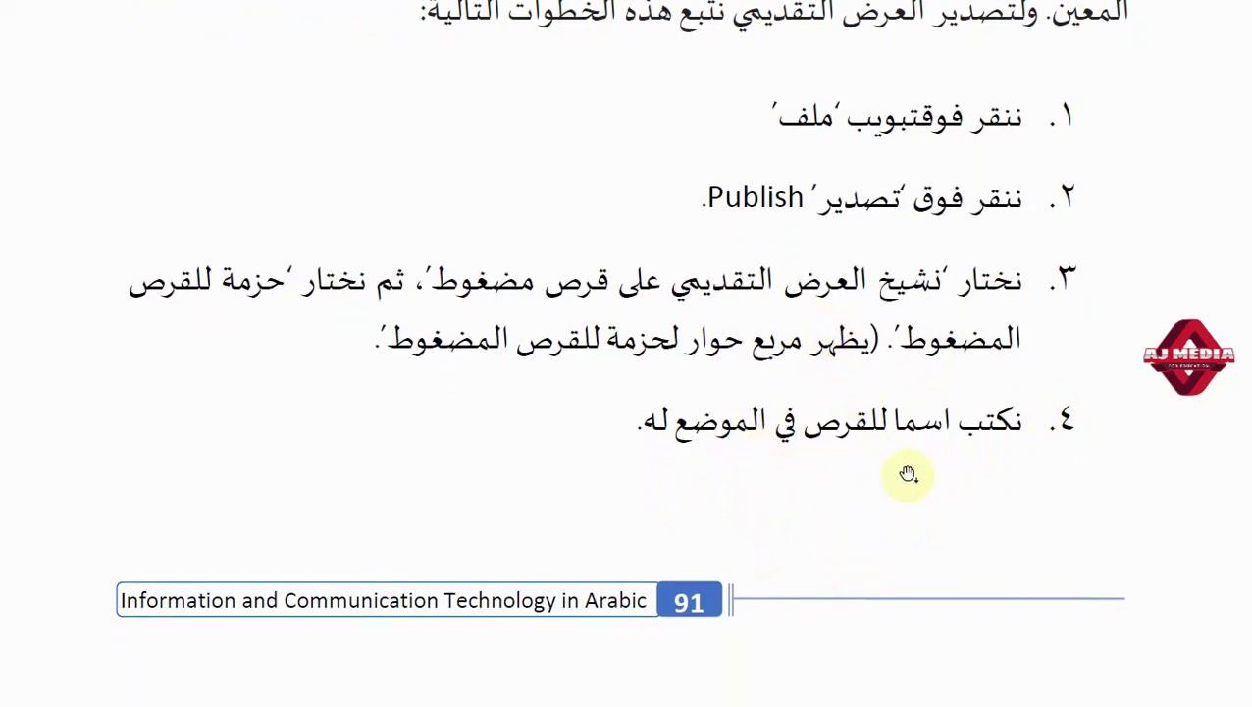
Step: Read page 92's Copy to CD and Copy to Folder steps, then bring up the window switcher
scroll(906, 475, down, 5)
scroll(907, 475, up, 1)
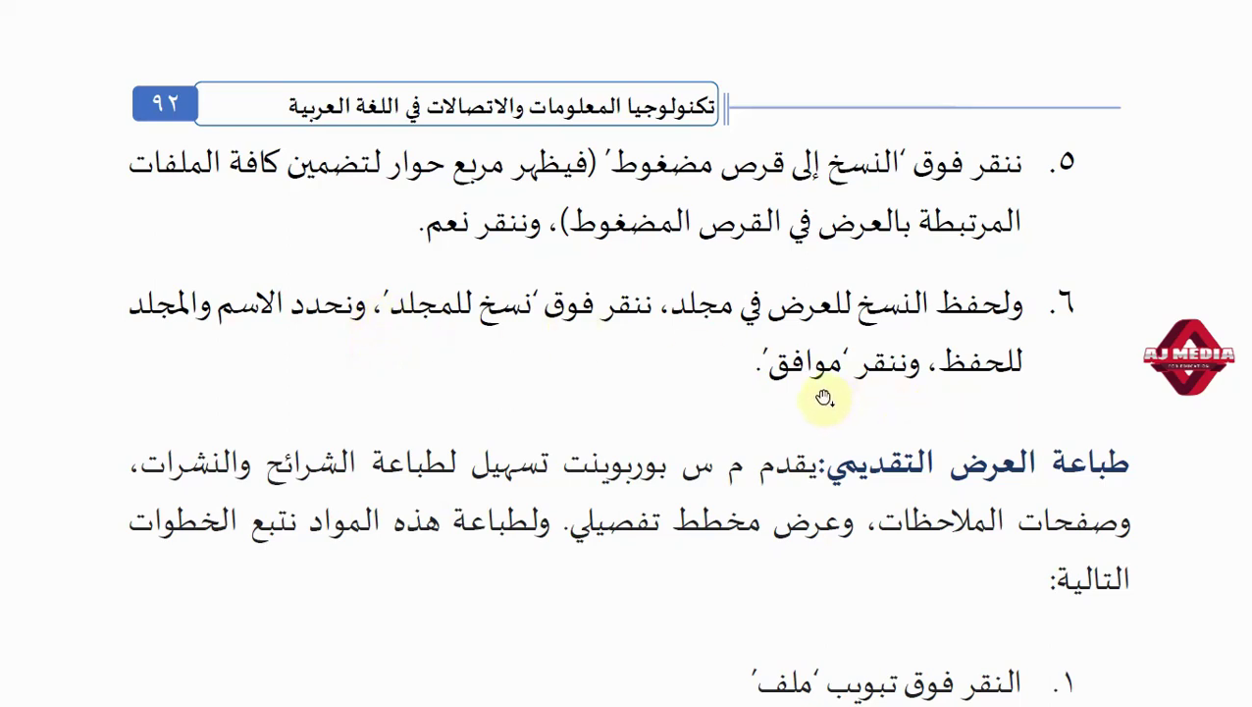
key(alt+Tab)
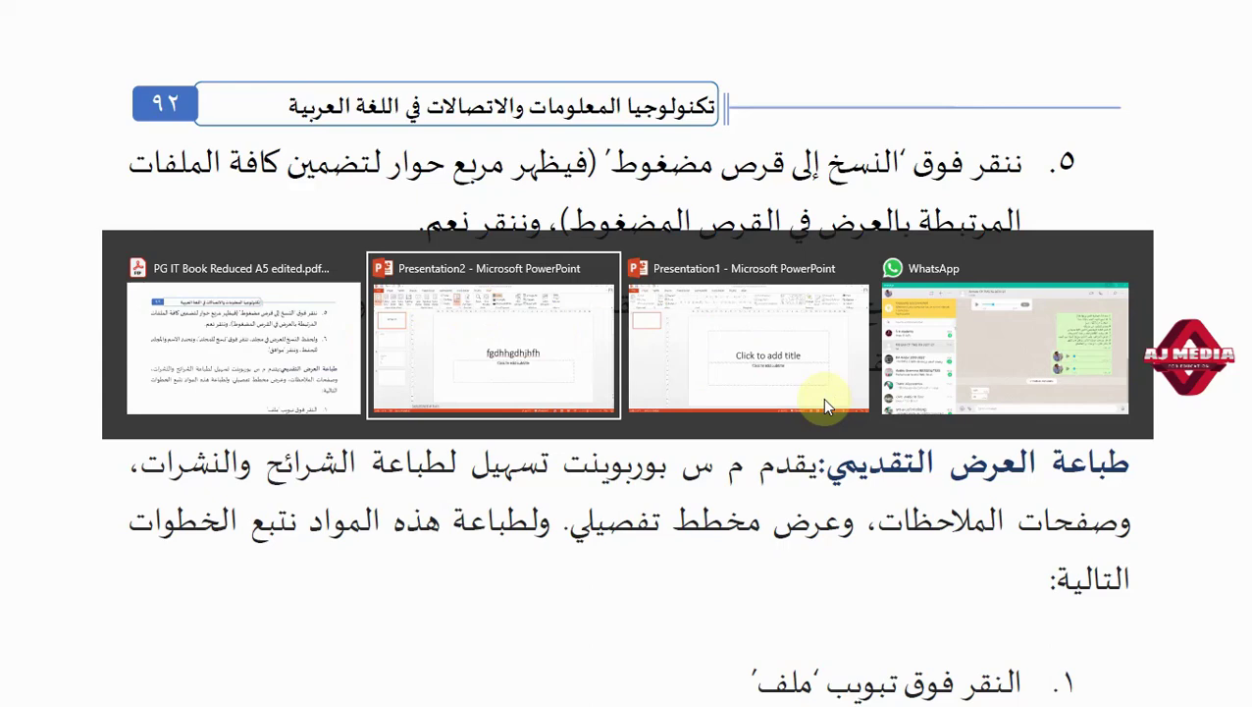
Step: In Presentation2, apply the fifth Design theme (teal with red tab) to all slides
click(822, 397)
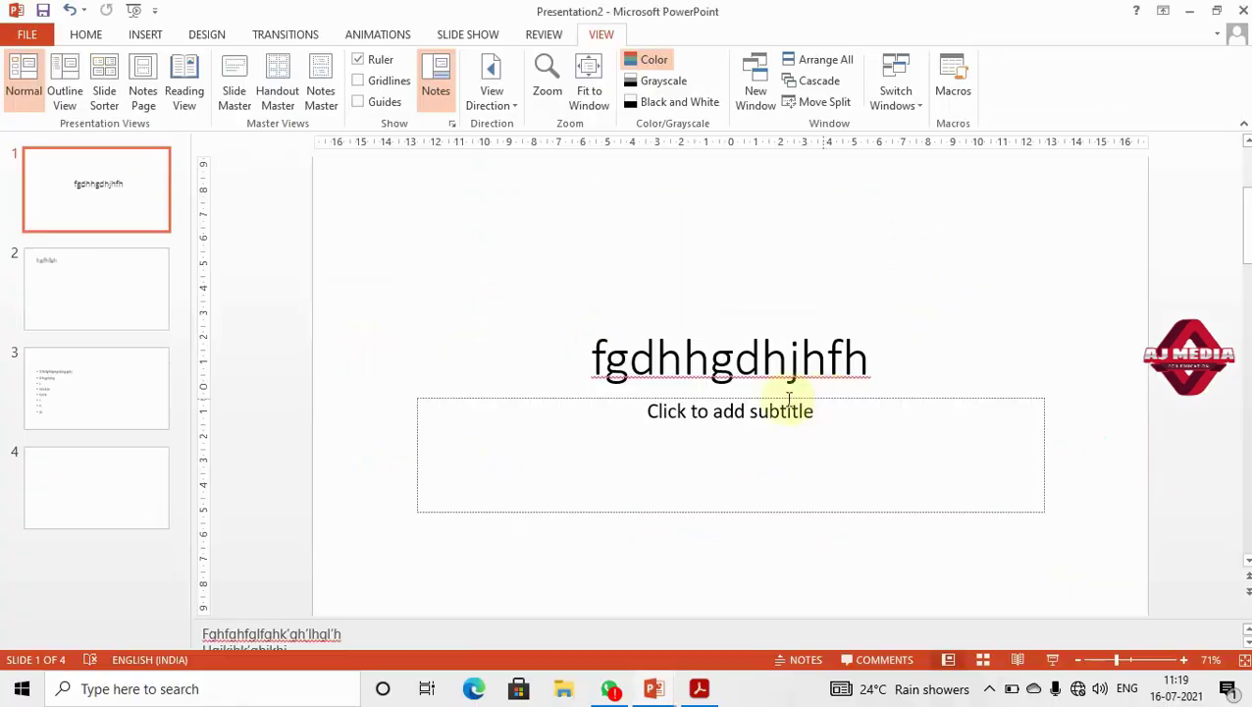
click(108, 481)
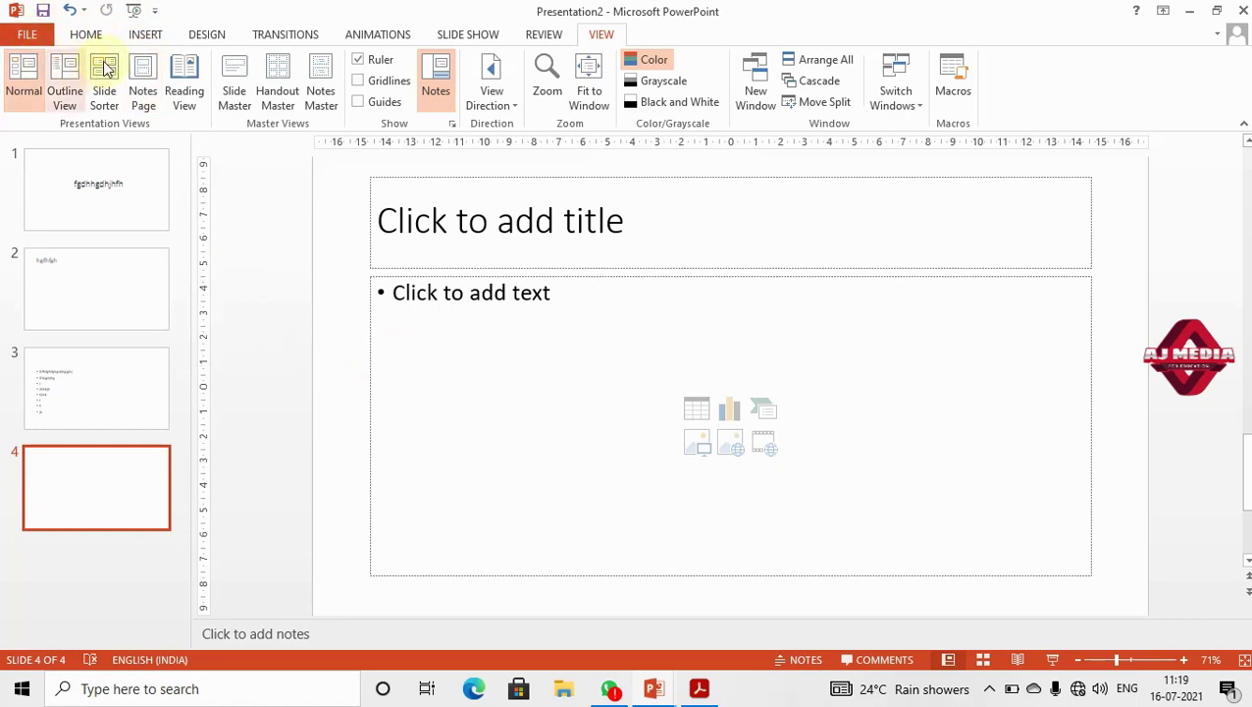
click(208, 33)
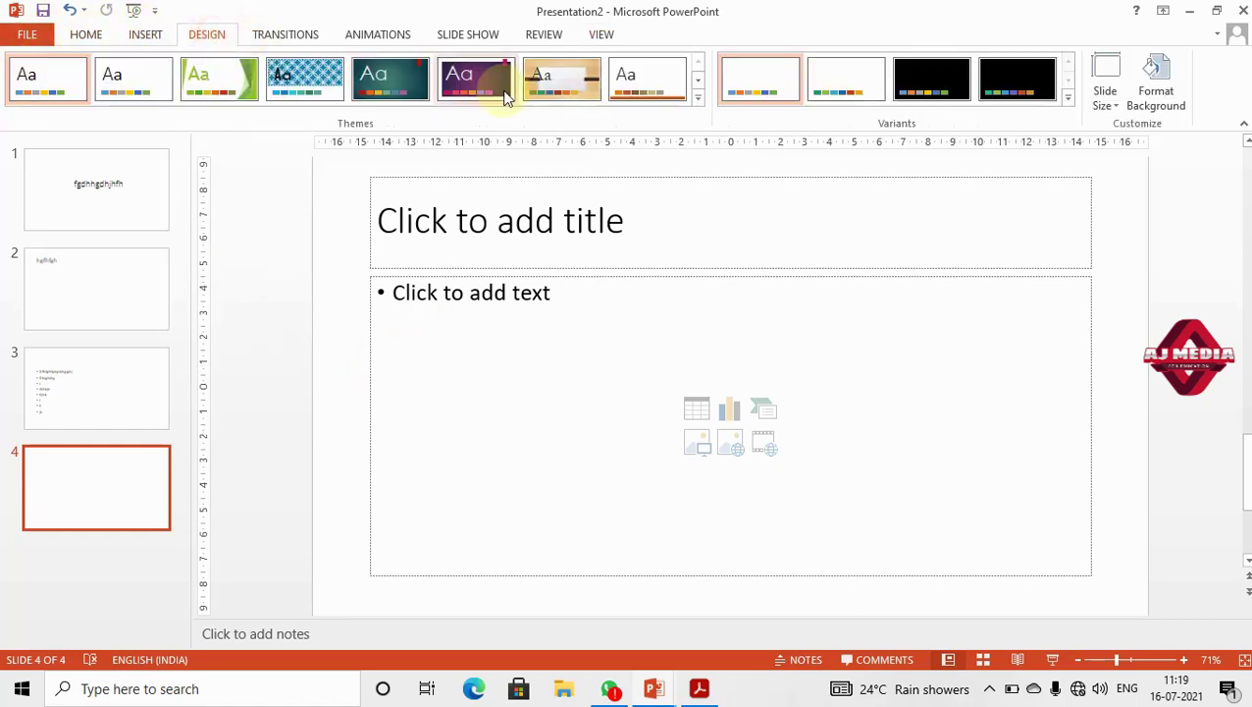
click(391, 78)
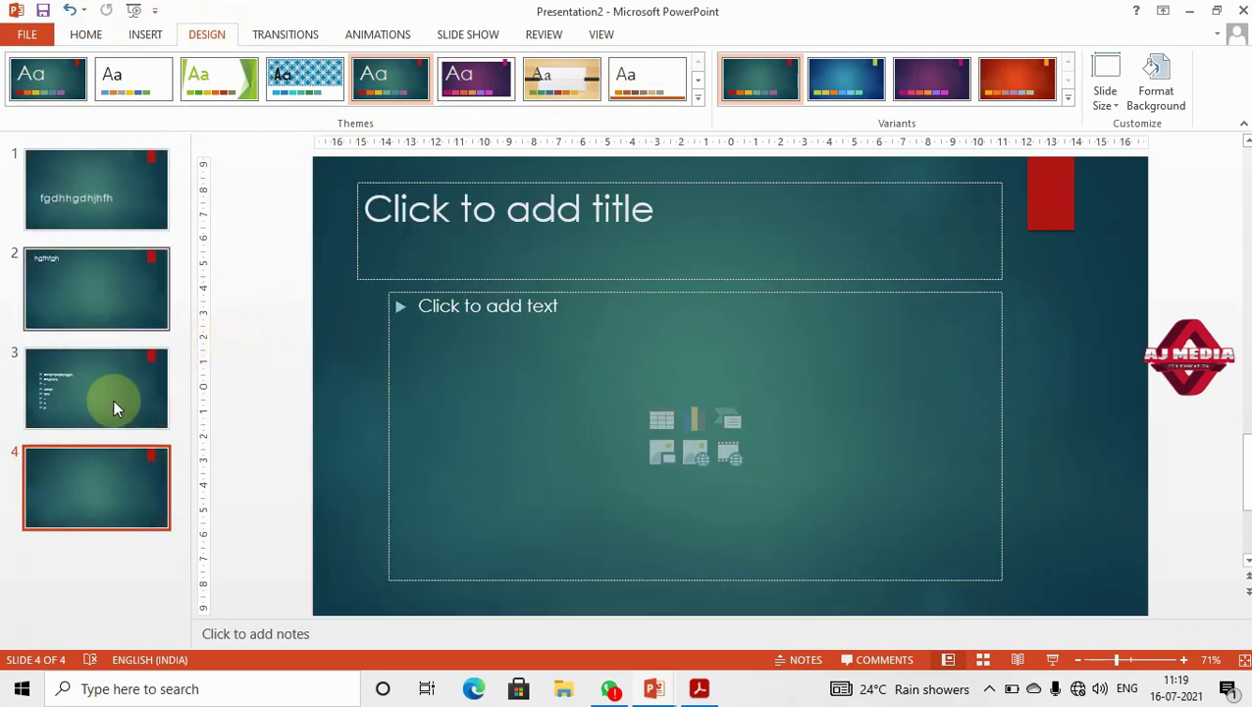
click(118, 380)
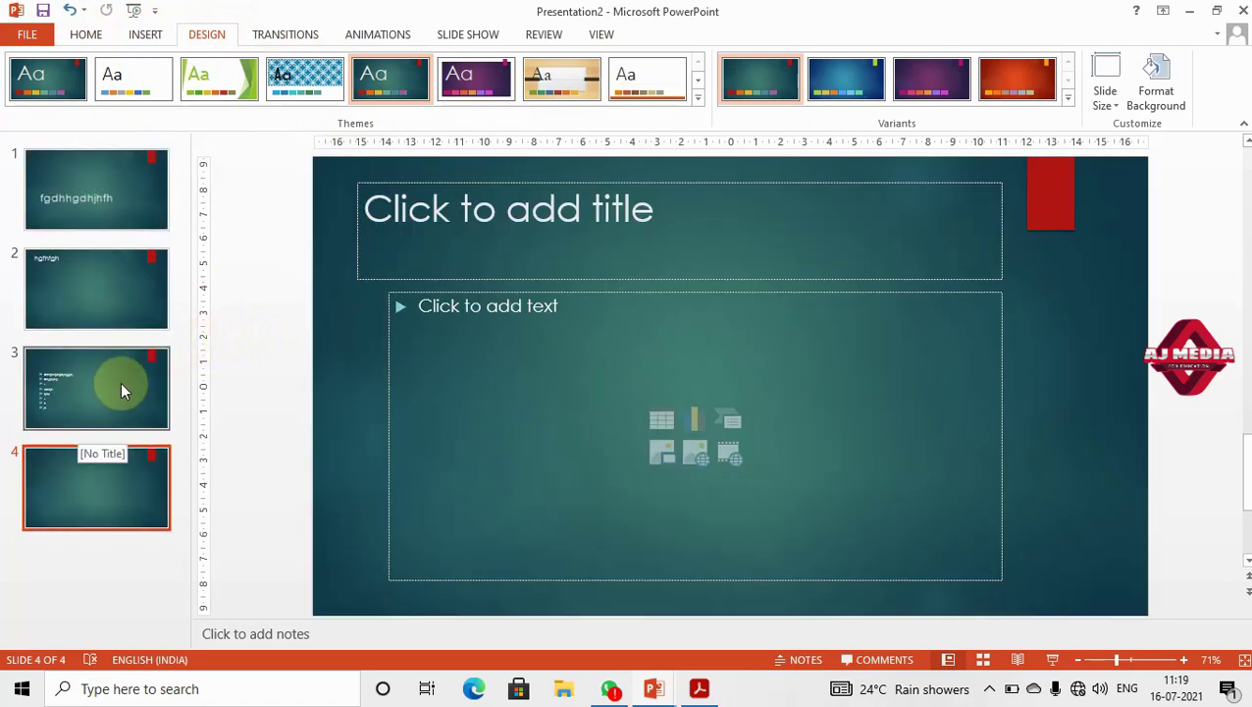
Step: Insert the 'images (3)' picture into slide 2's content placeholder
click(79, 294)
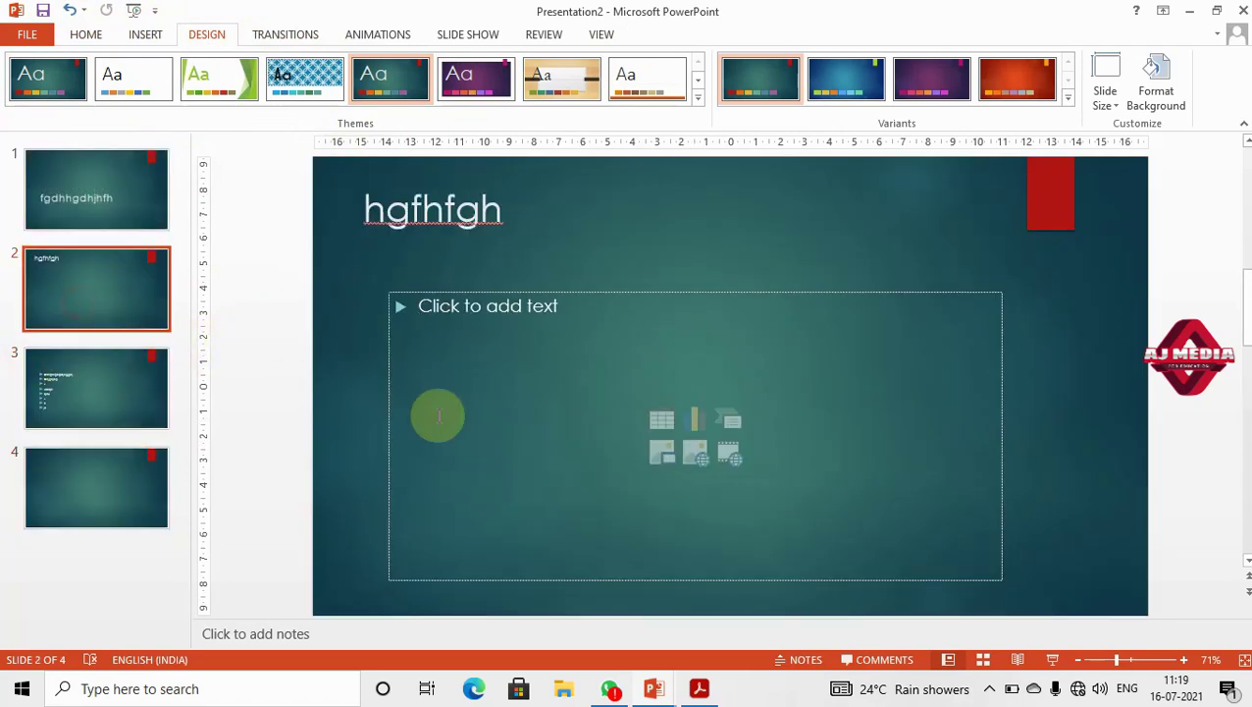
click(655, 456)
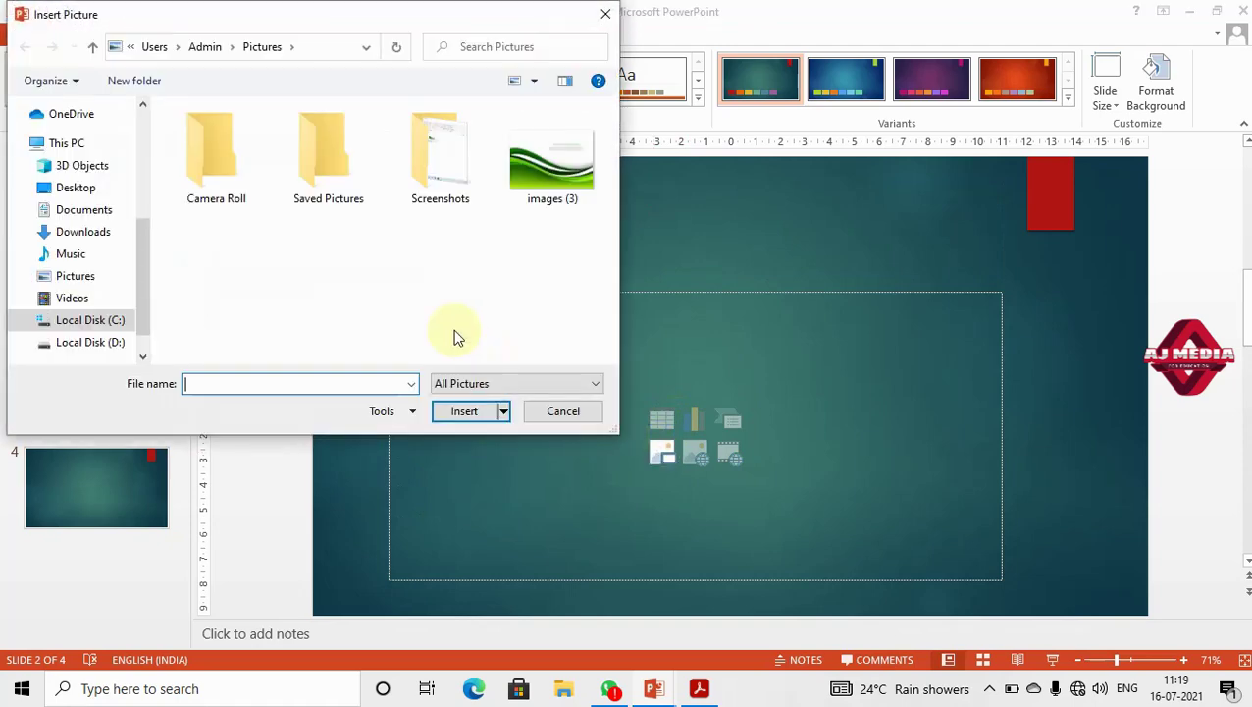
click(547, 202)
click(477, 416)
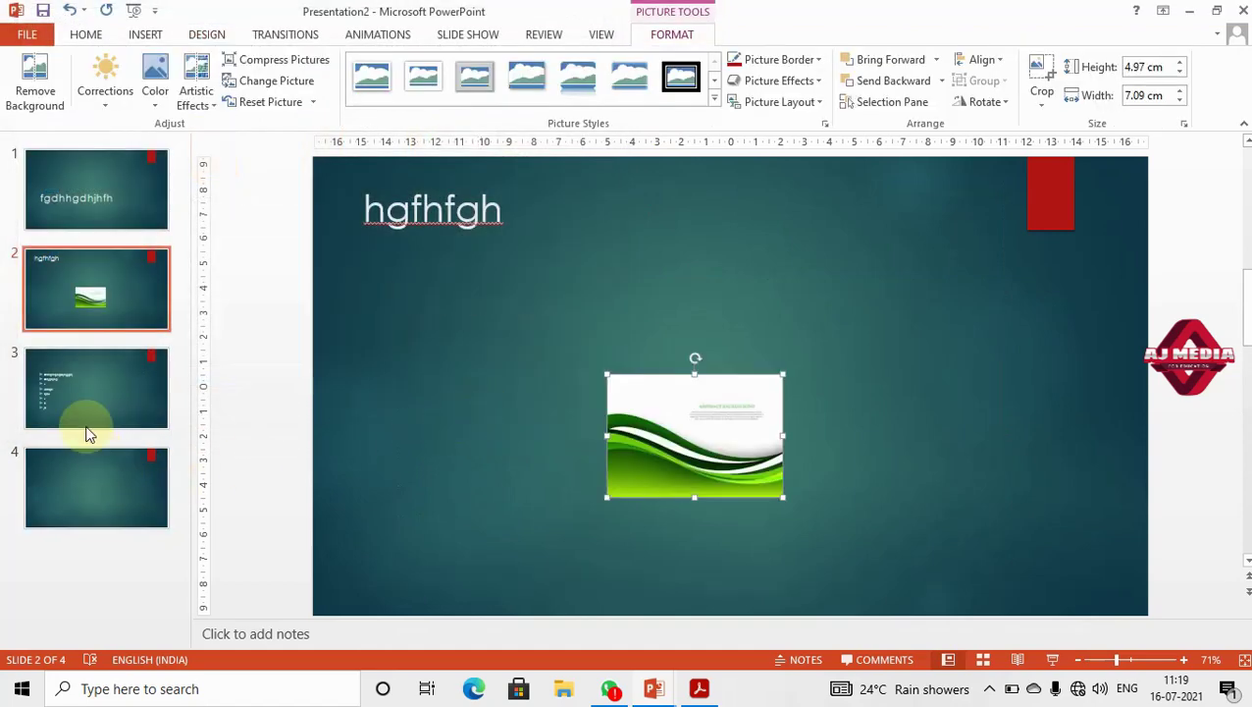
click(77, 405)
click(104, 467)
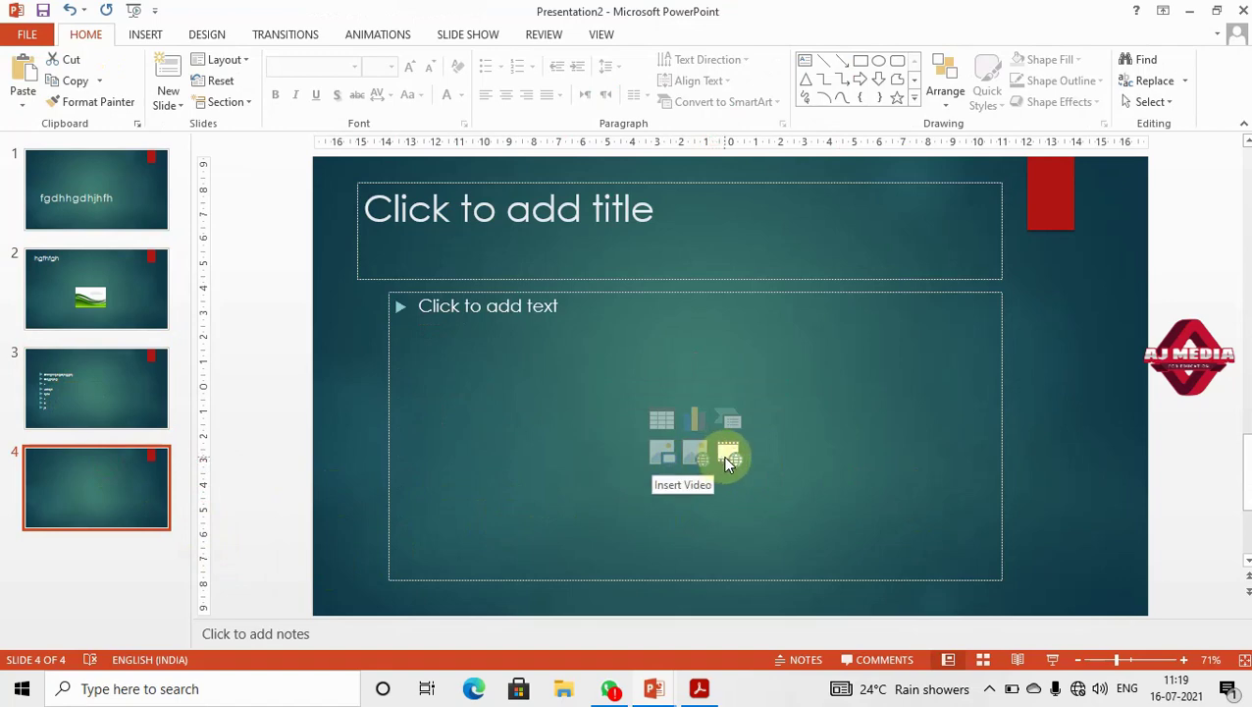
Step: Insert the offline video '3D Book Animation' into slide 4's content placeholder
click(726, 458)
click(619, 387)
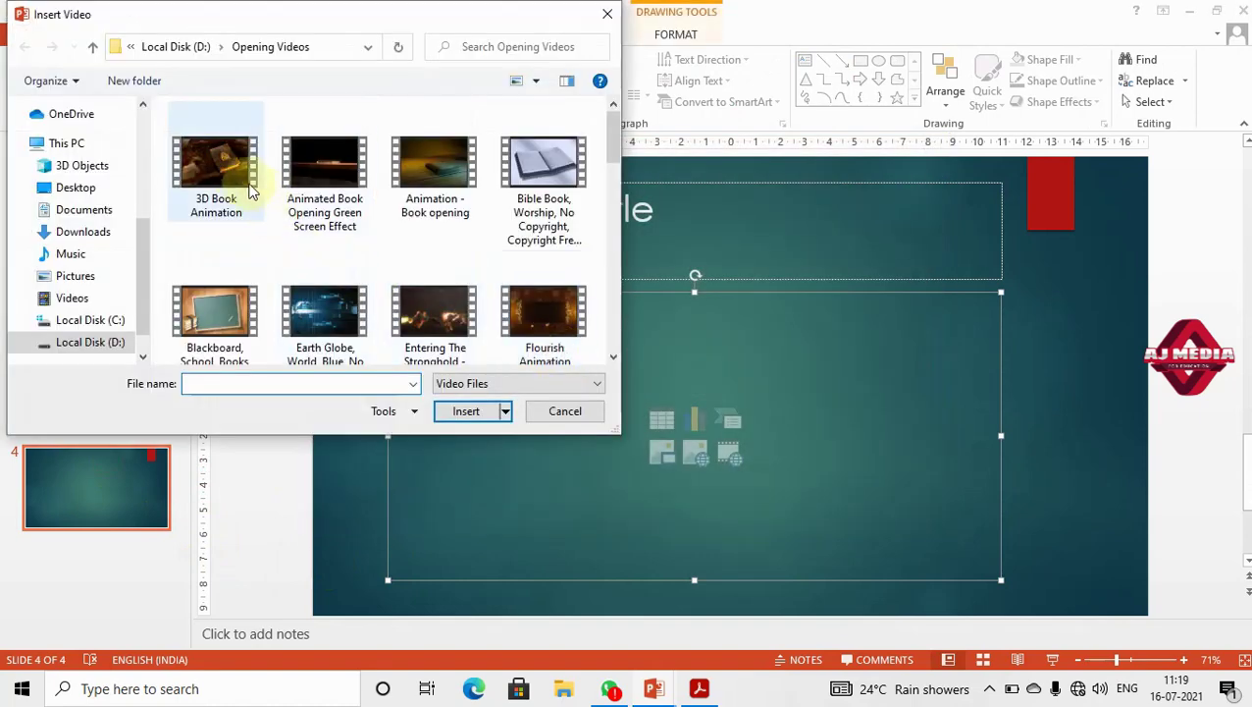
click(235, 185)
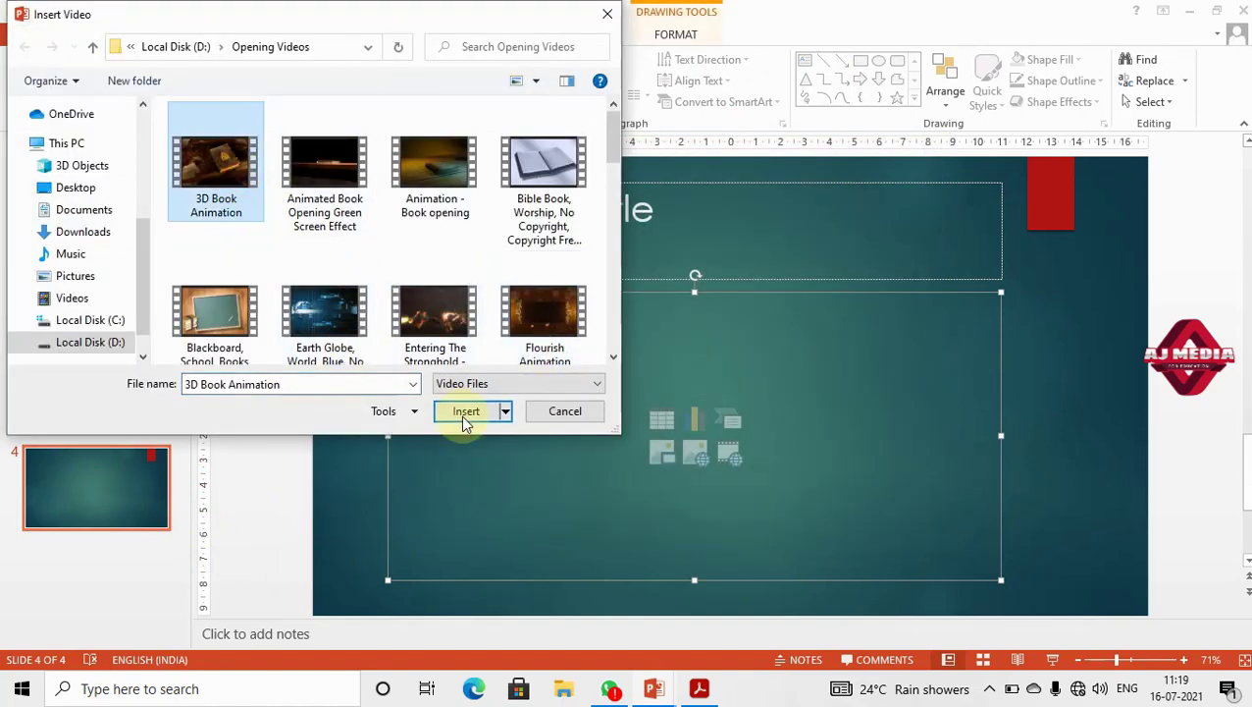
click(464, 412)
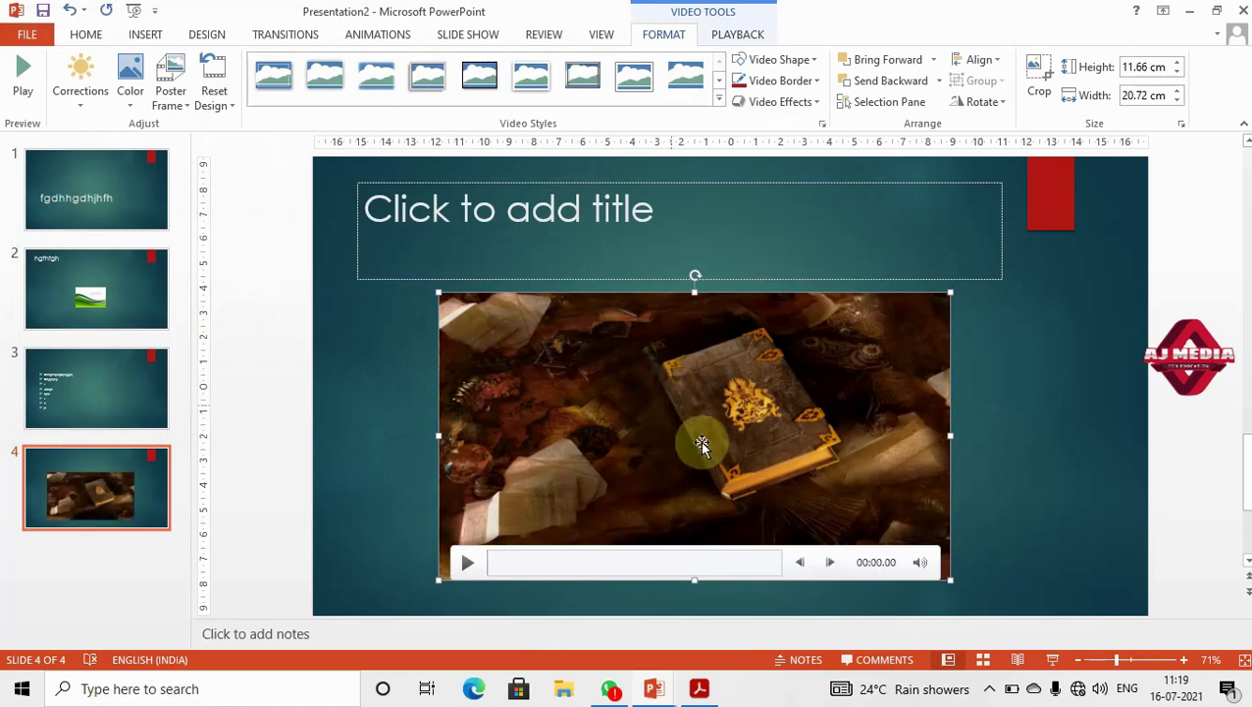
Step: Preview the video, pausing at 00:02.73, then select slide 1's 'fgdhhgdhjhfh' title
click(470, 564)
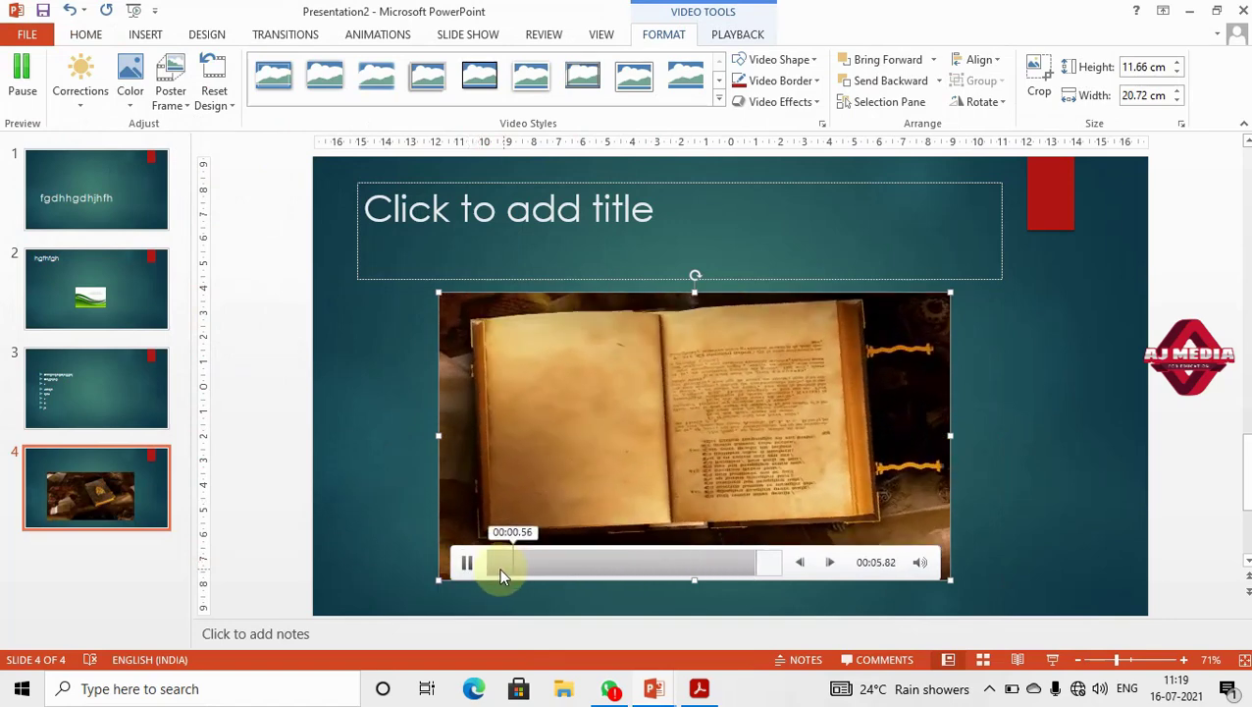
click(491, 563)
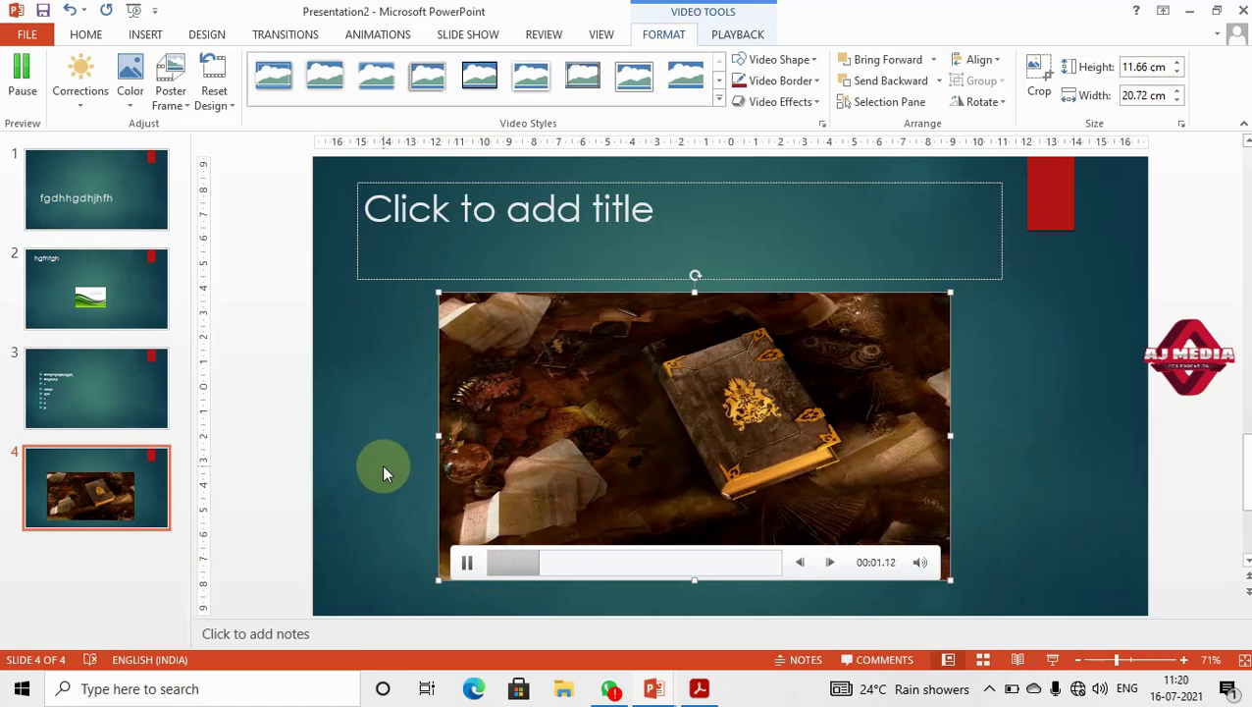
click(475, 564)
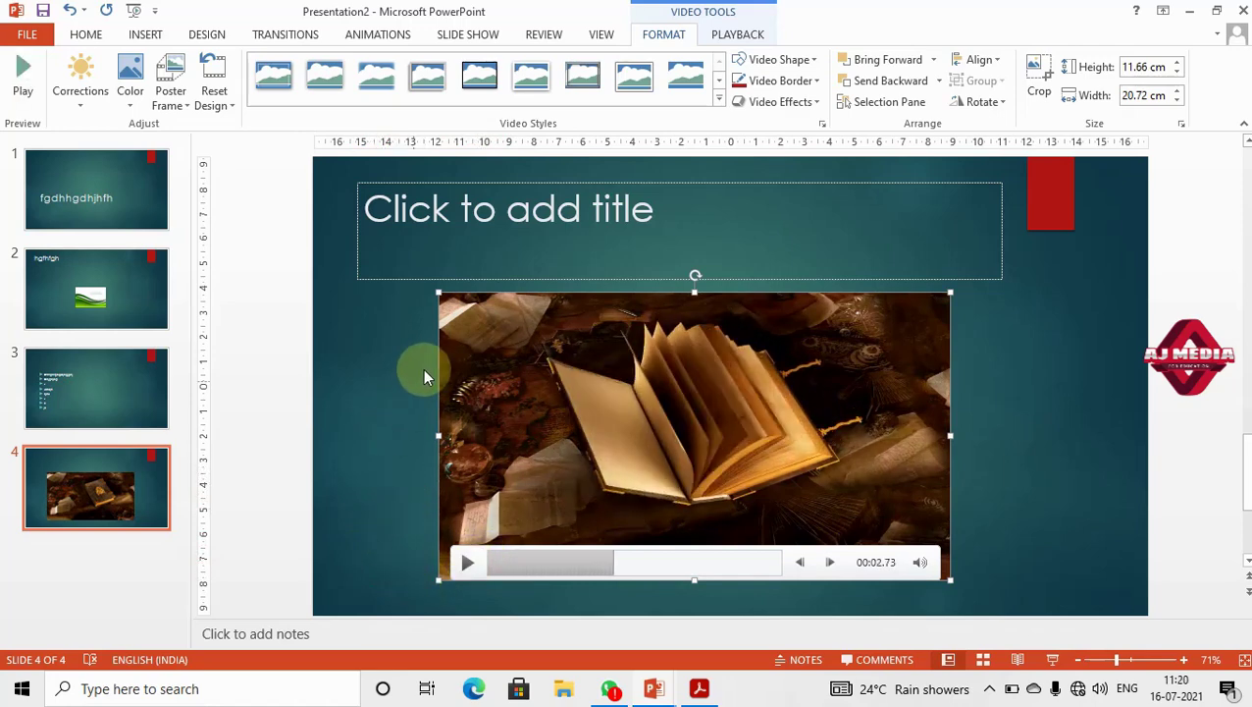
click(95, 201)
double_click(545, 439)
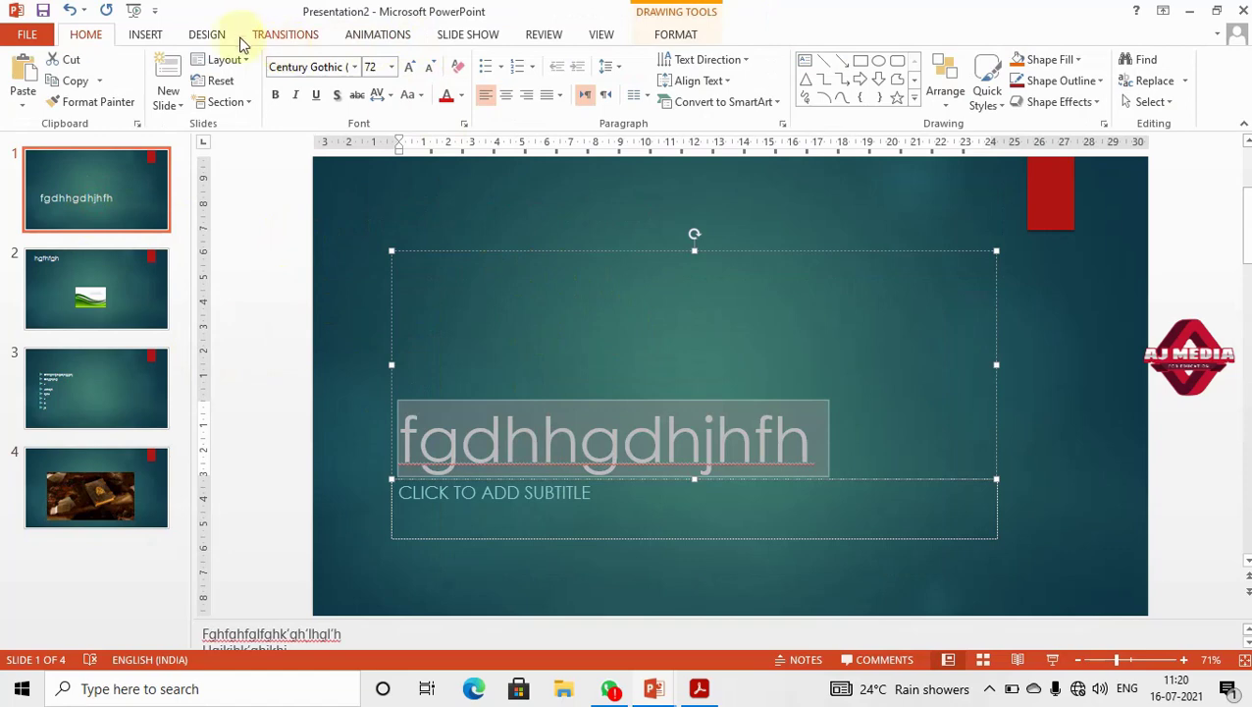
Step: Hyperlink slide 1's title text to the Book1.pdf file in Documents
click(145, 35)
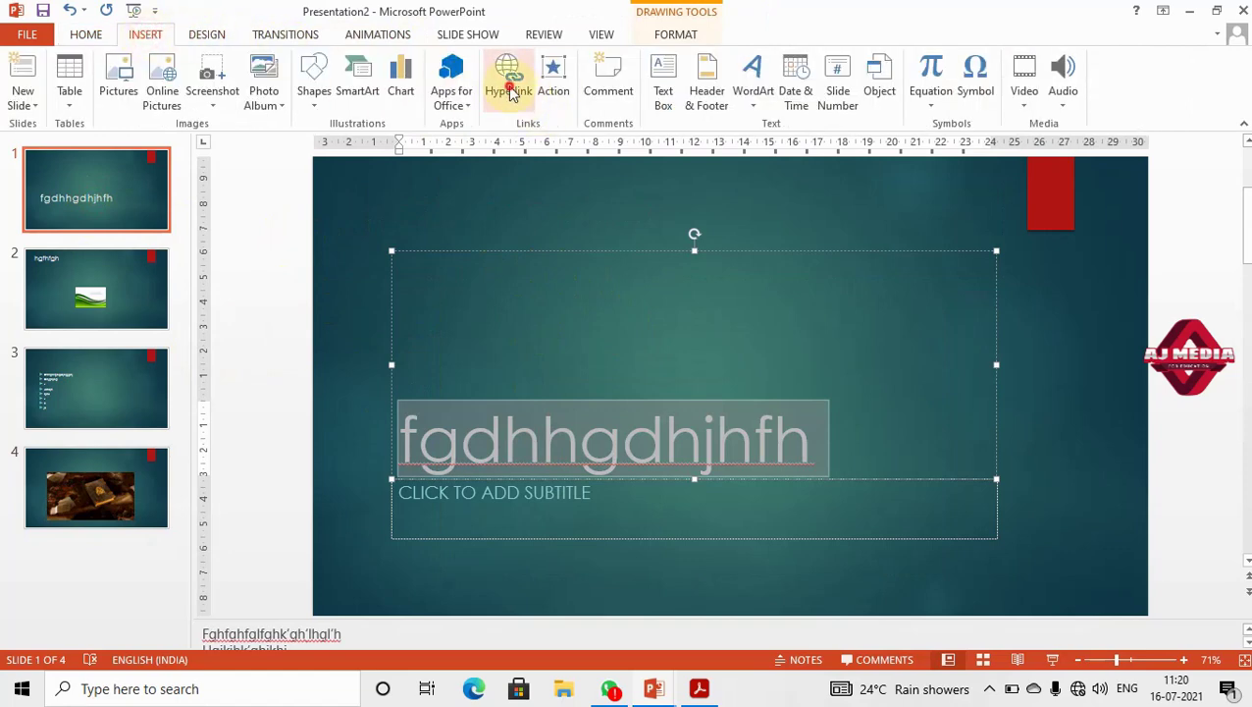
click(508, 79)
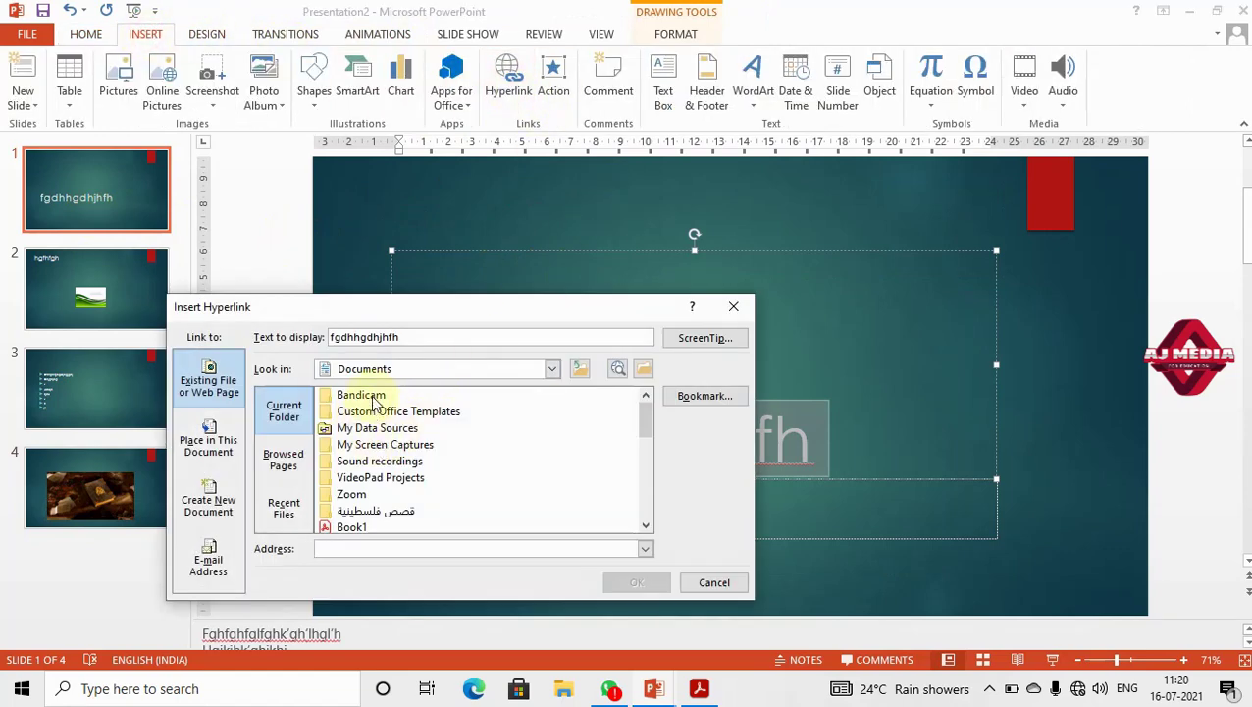
click(348, 527)
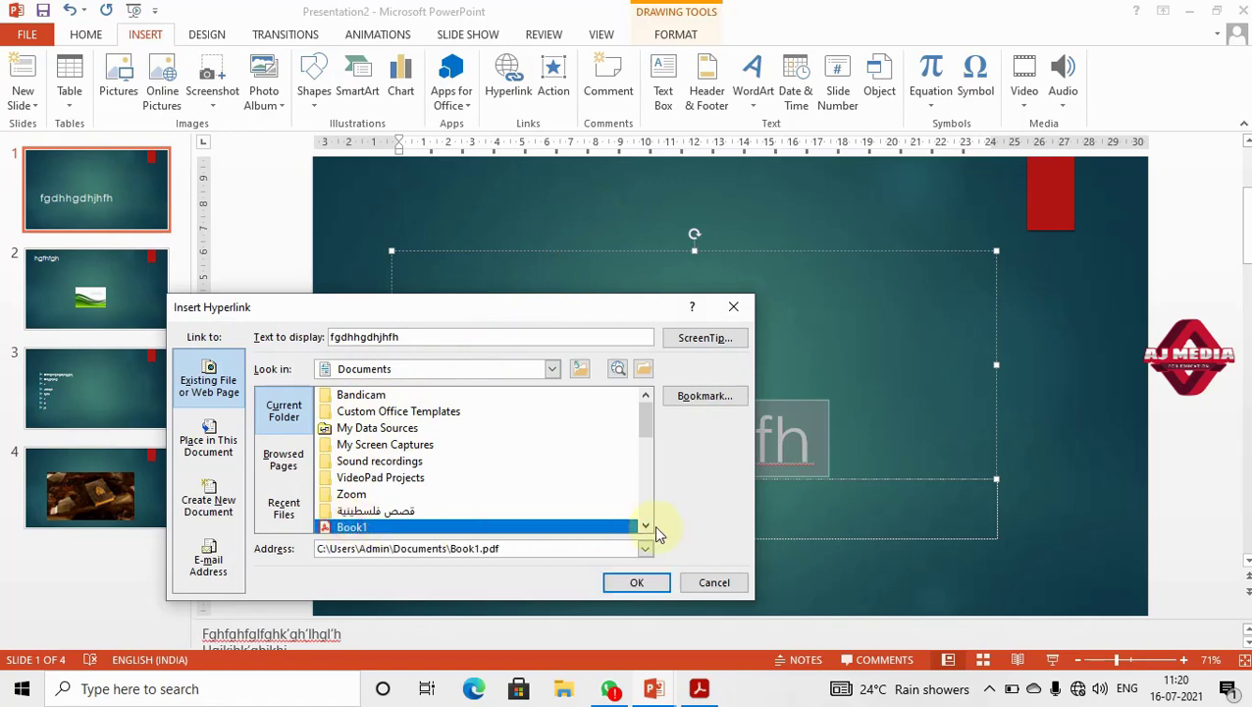
click(632, 585)
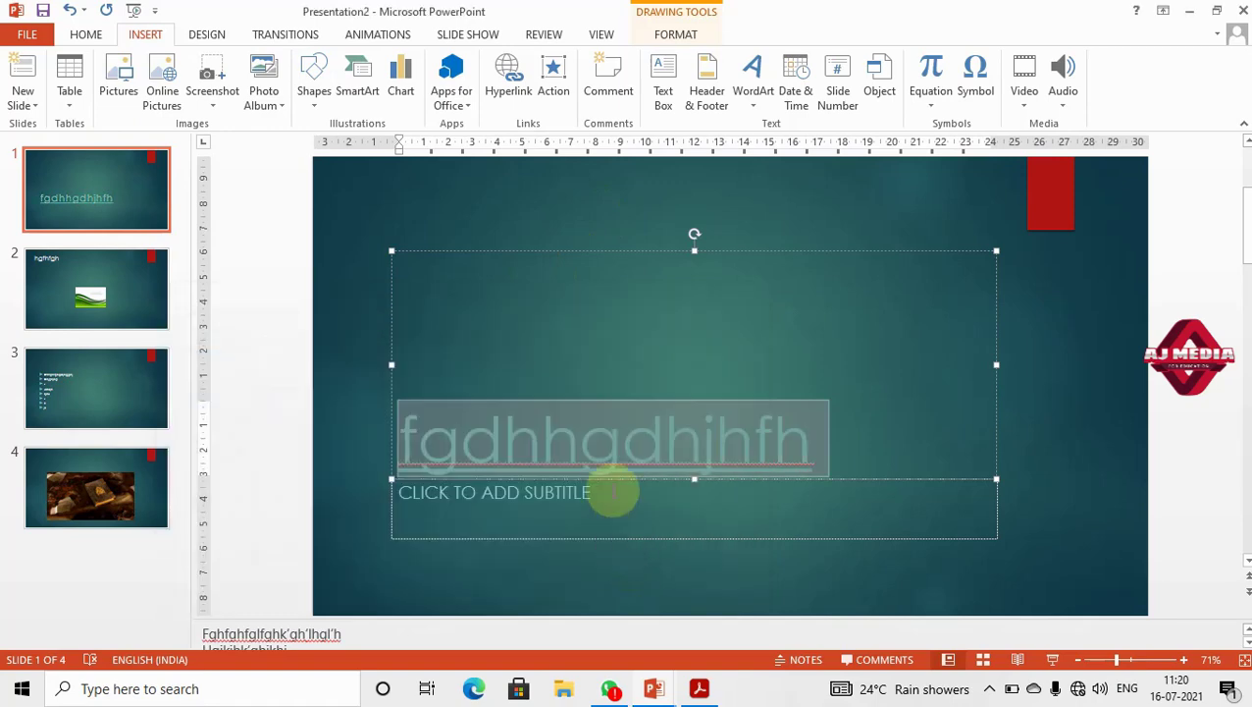
click(338, 382)
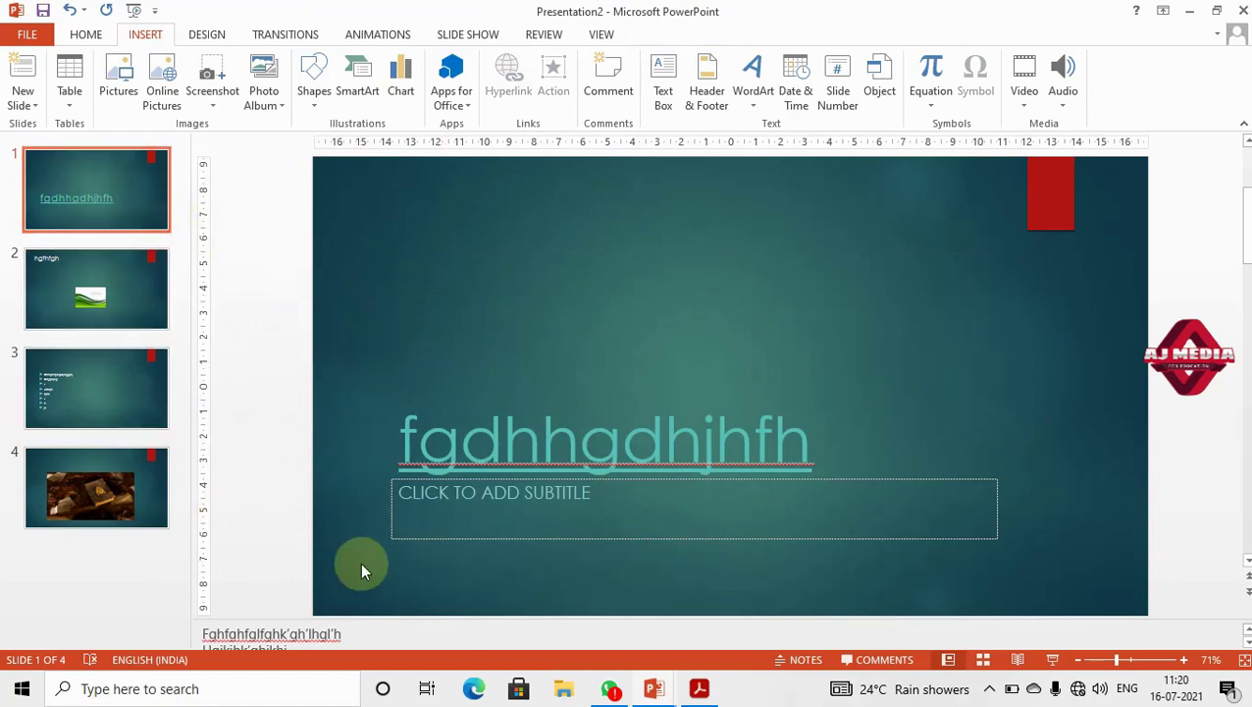
click(32, 37)
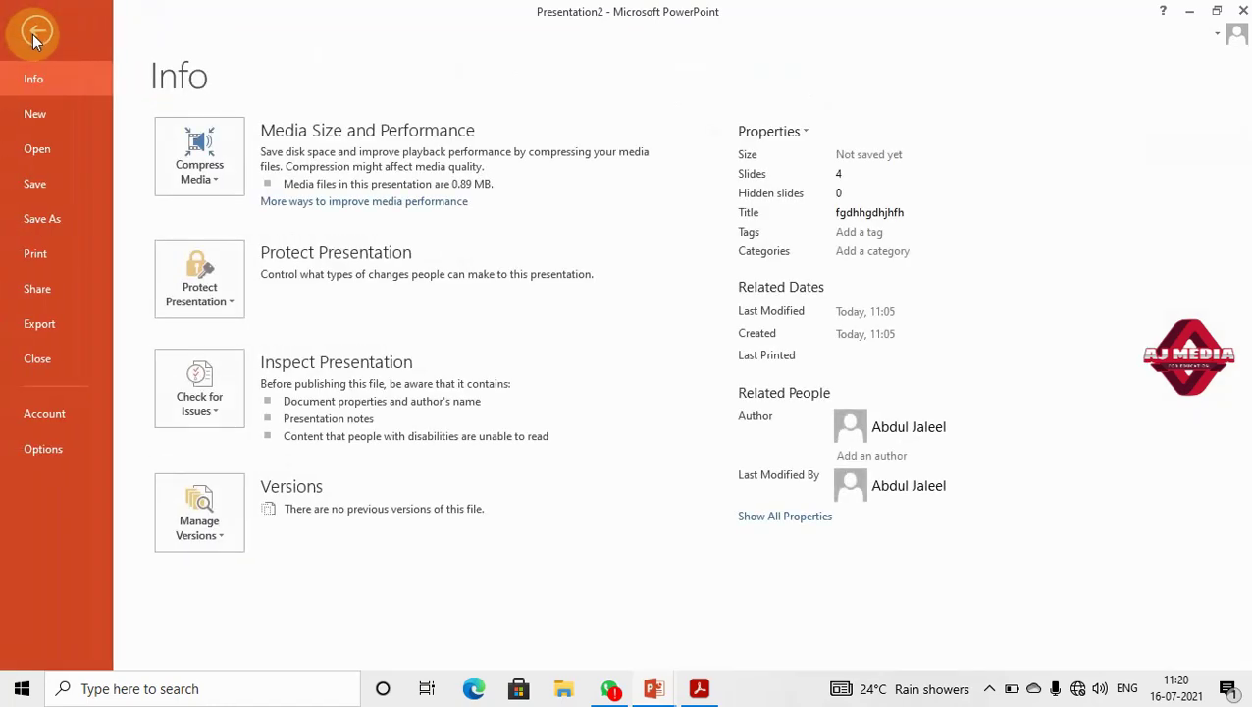
Step: Look over the Create a Video export options, then open the Package for CD dialog
click(63, 328)
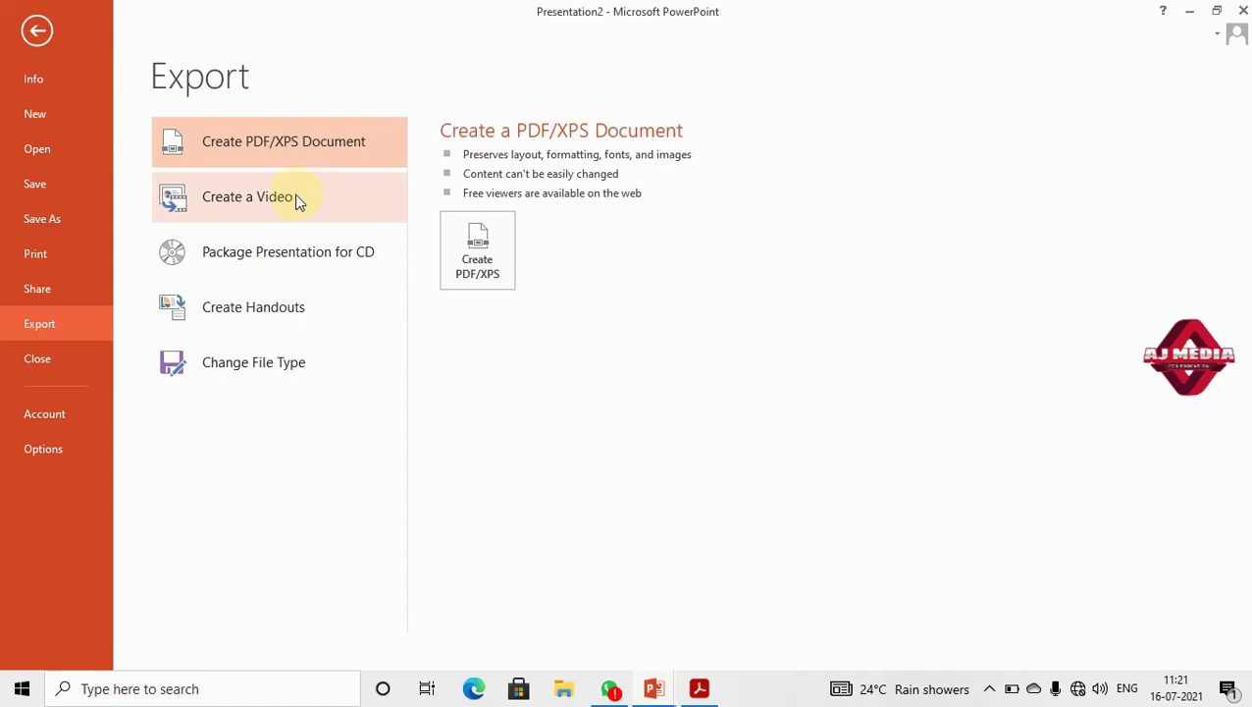
click(298, 199)
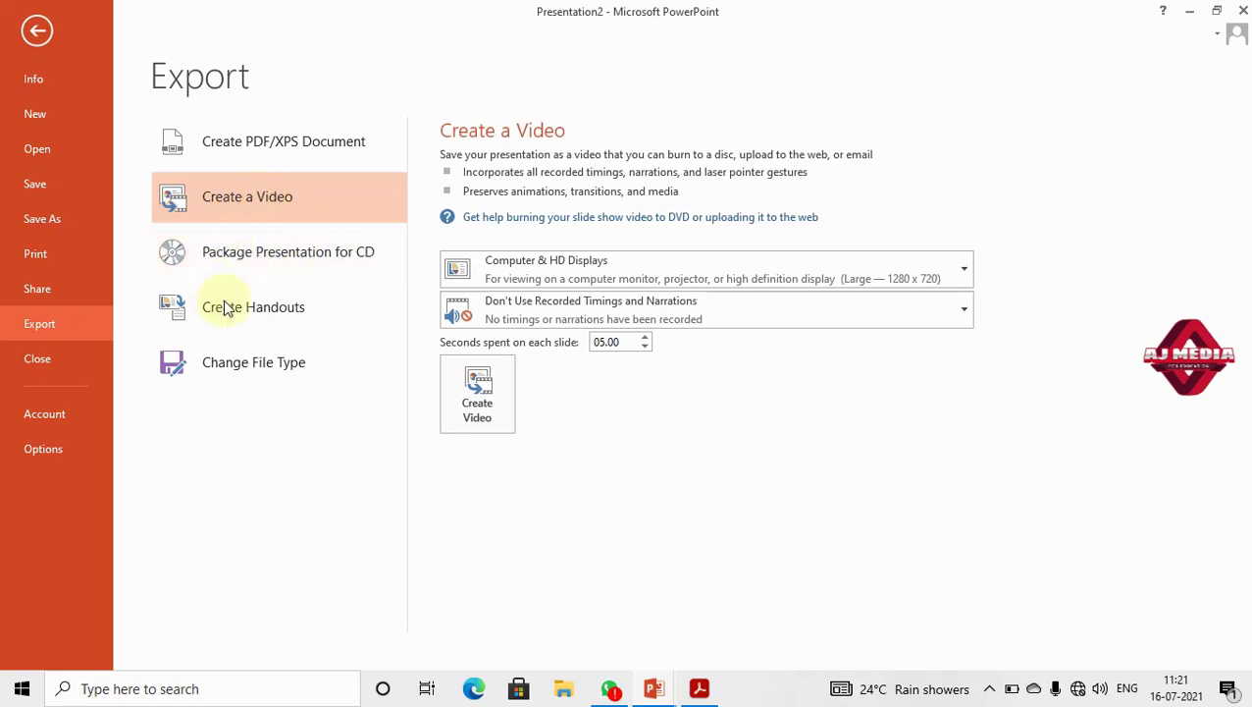
click(229, 255)
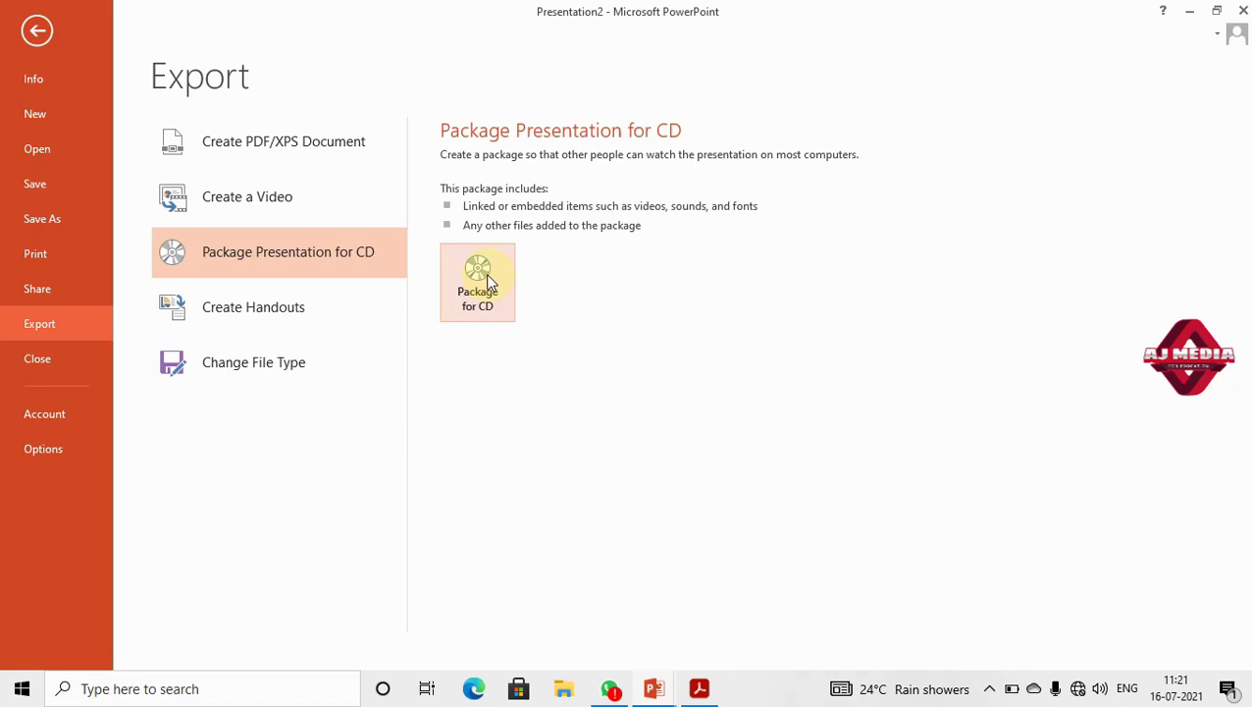
click(484, 273)
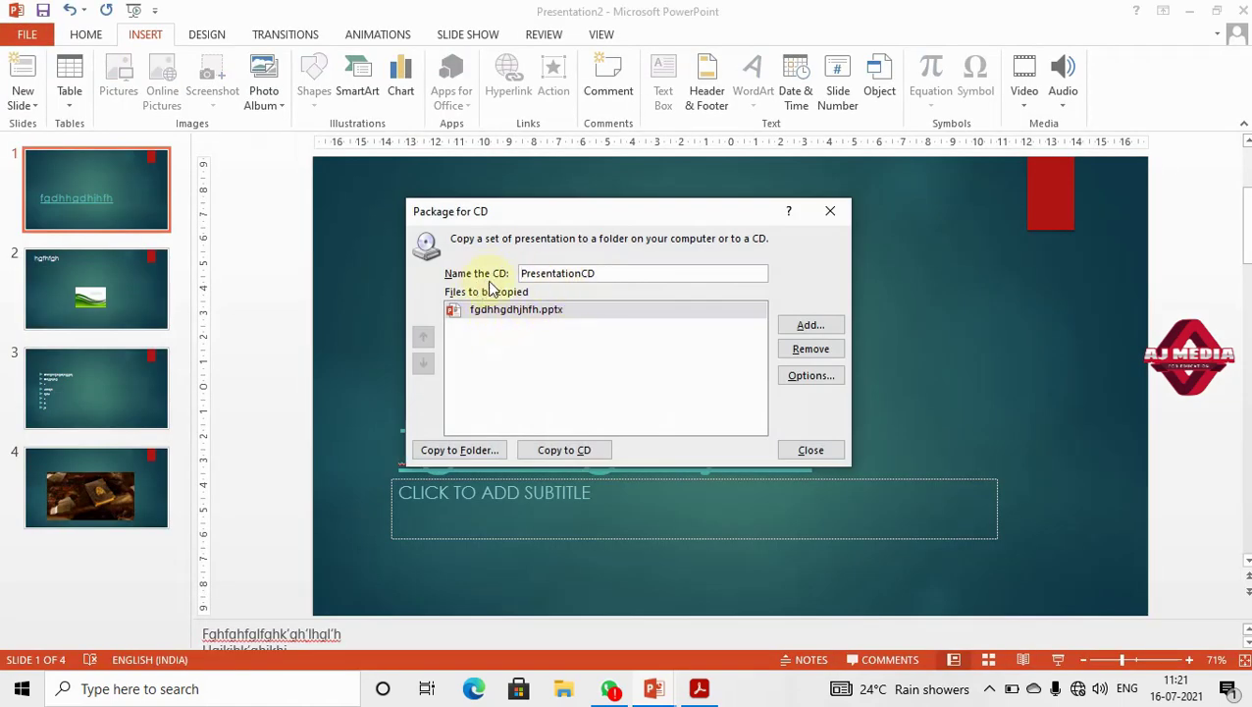
Step: Copy the package, including linked files, to a PresentationCD folder on the Desktop
click(605, 272)
drag(601, 272, 481, 290)
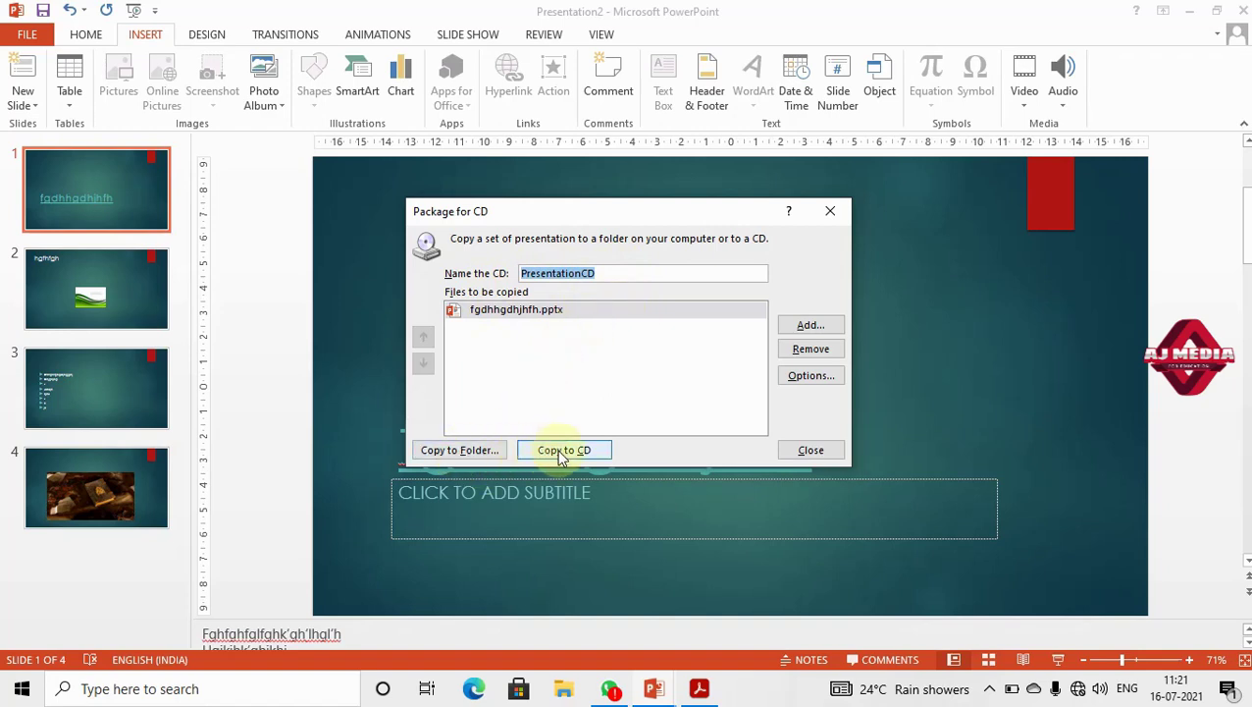
click(461, 451)
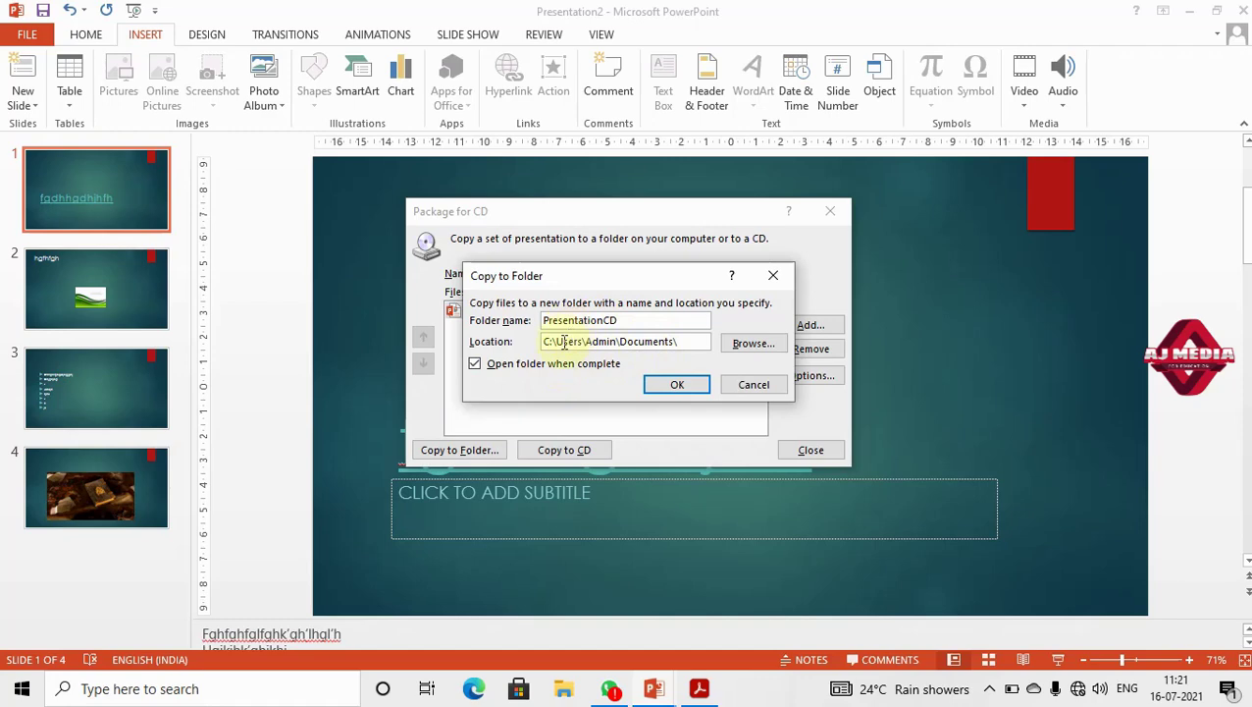
click(734, 346)
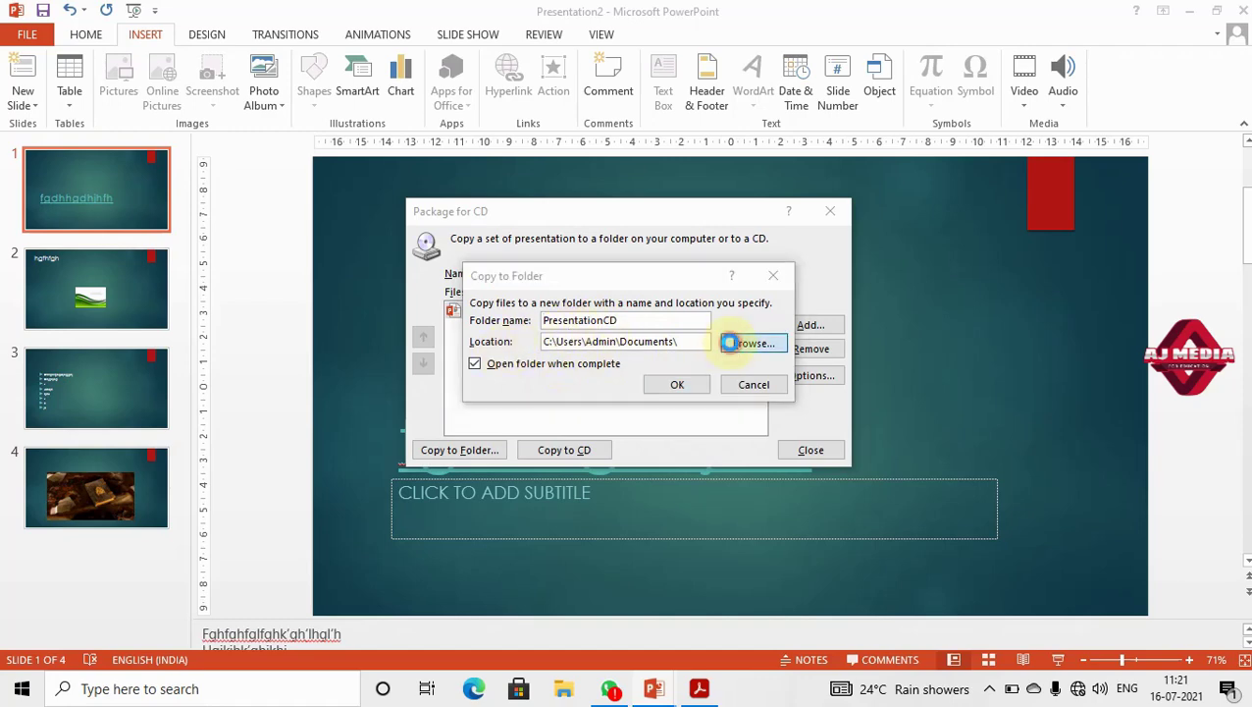
click(542, 385)
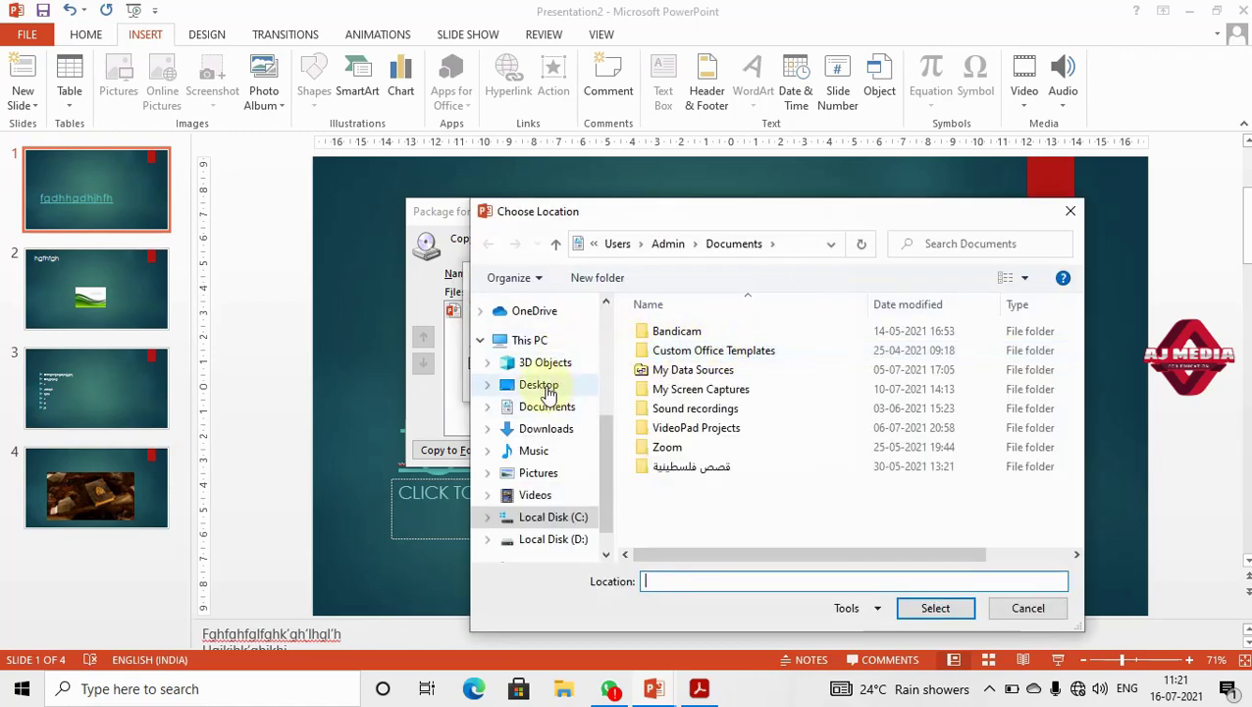
click(936, 608)
click(689, 385)
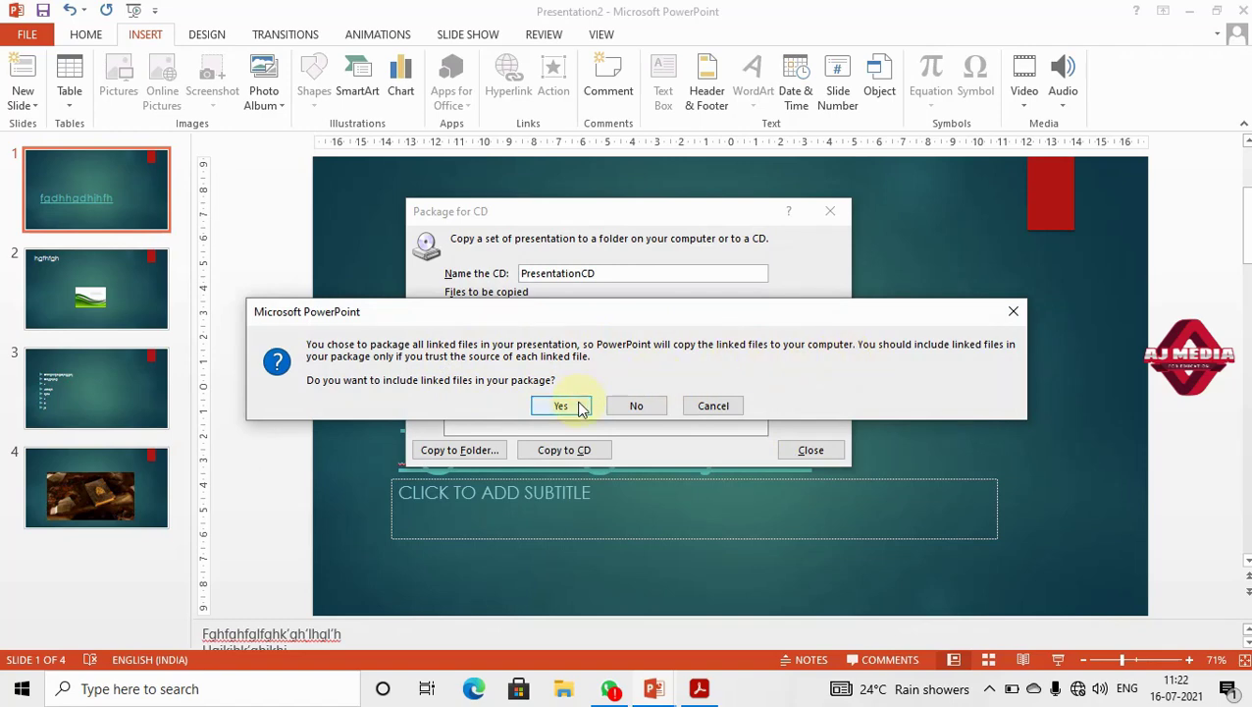
click(579, 408)
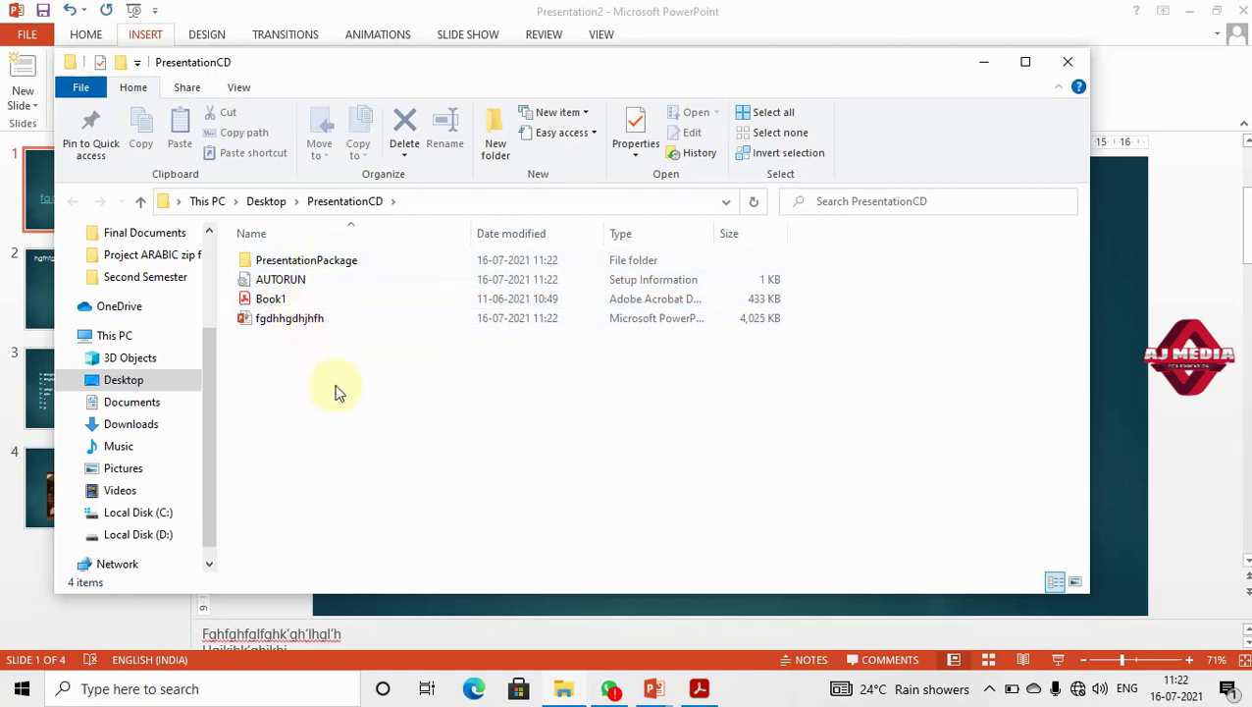
Step: Inspect the PresentationPackage folder, then go back up to the Desktop holding PresentationCD
double_click(349, 260)
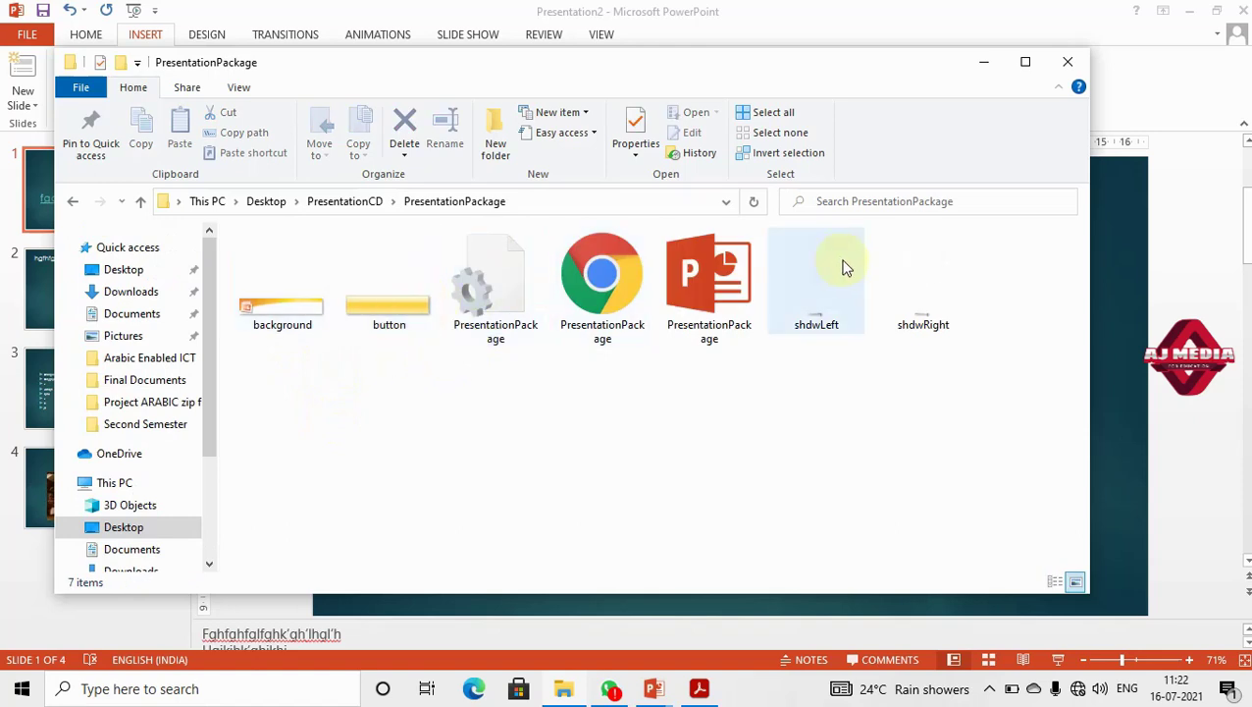
click(343, 202)
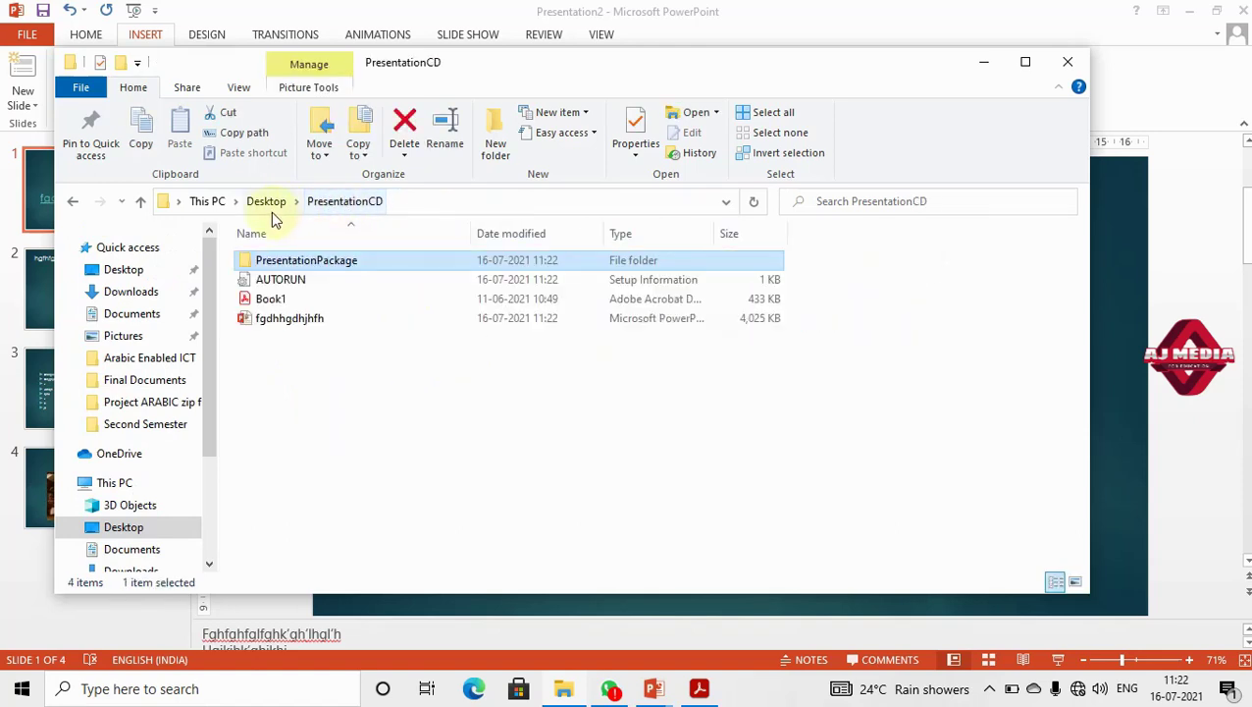
click(274, 340)
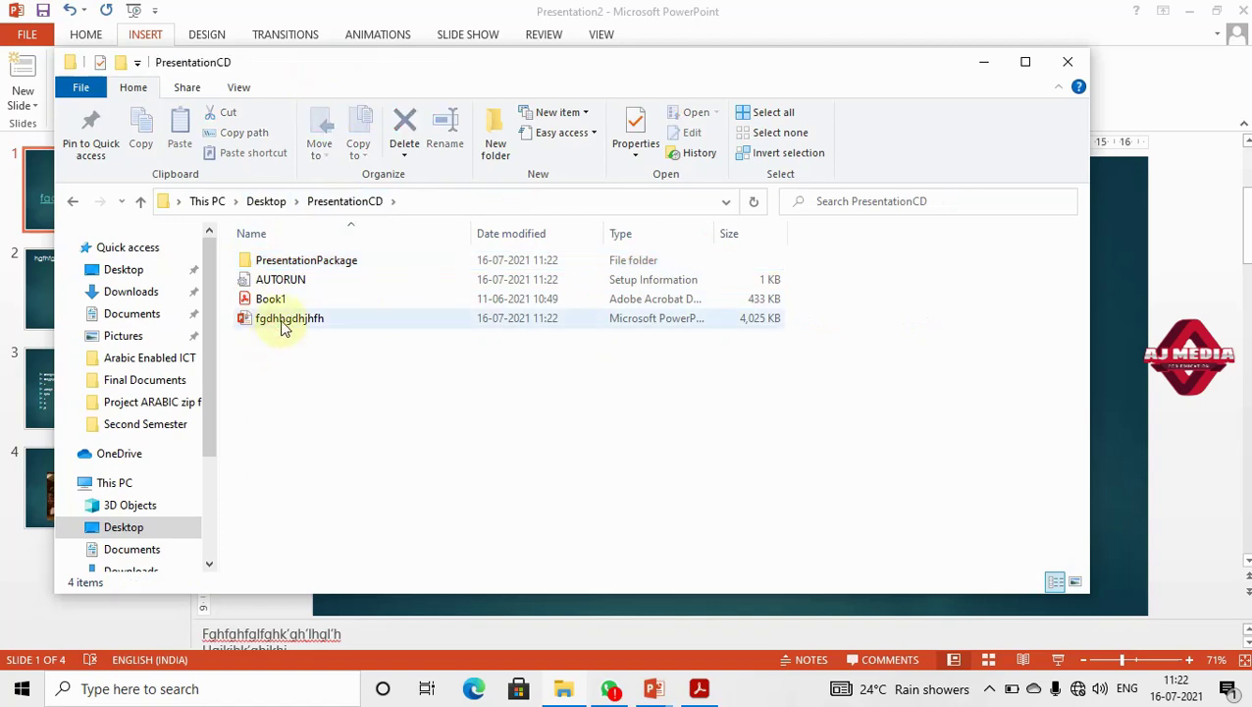
click(263, 201)
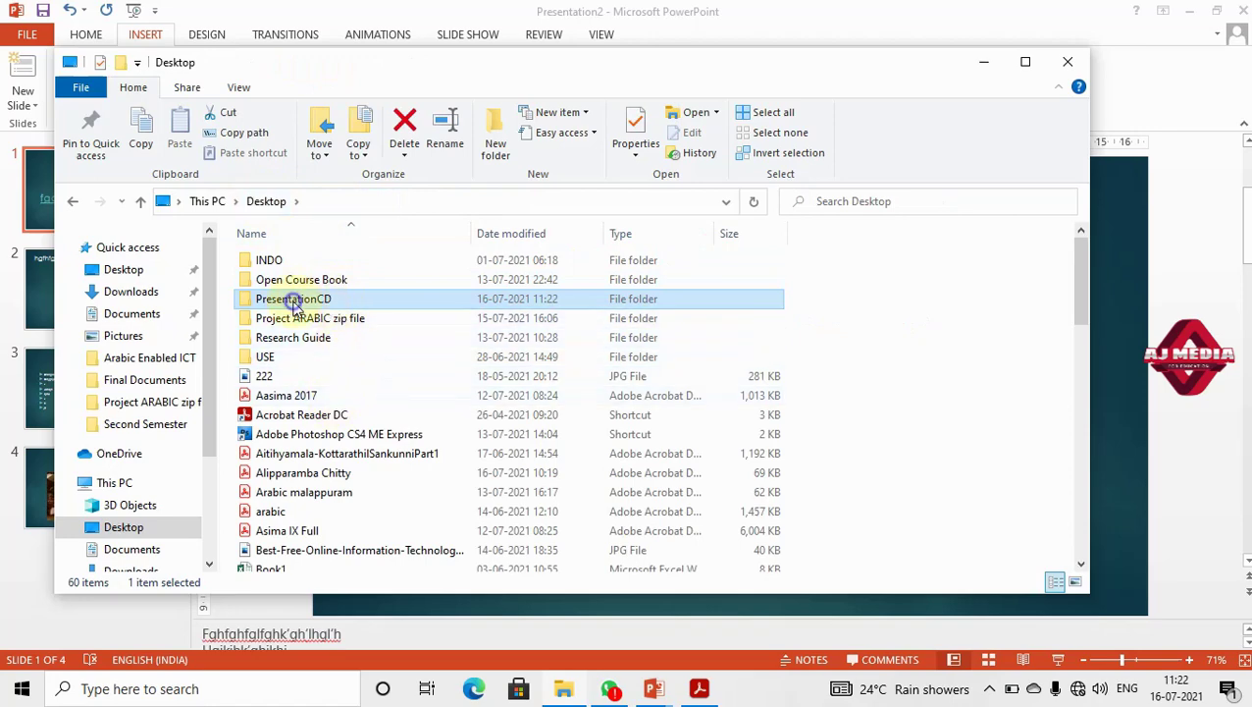
right_click(295, 307)
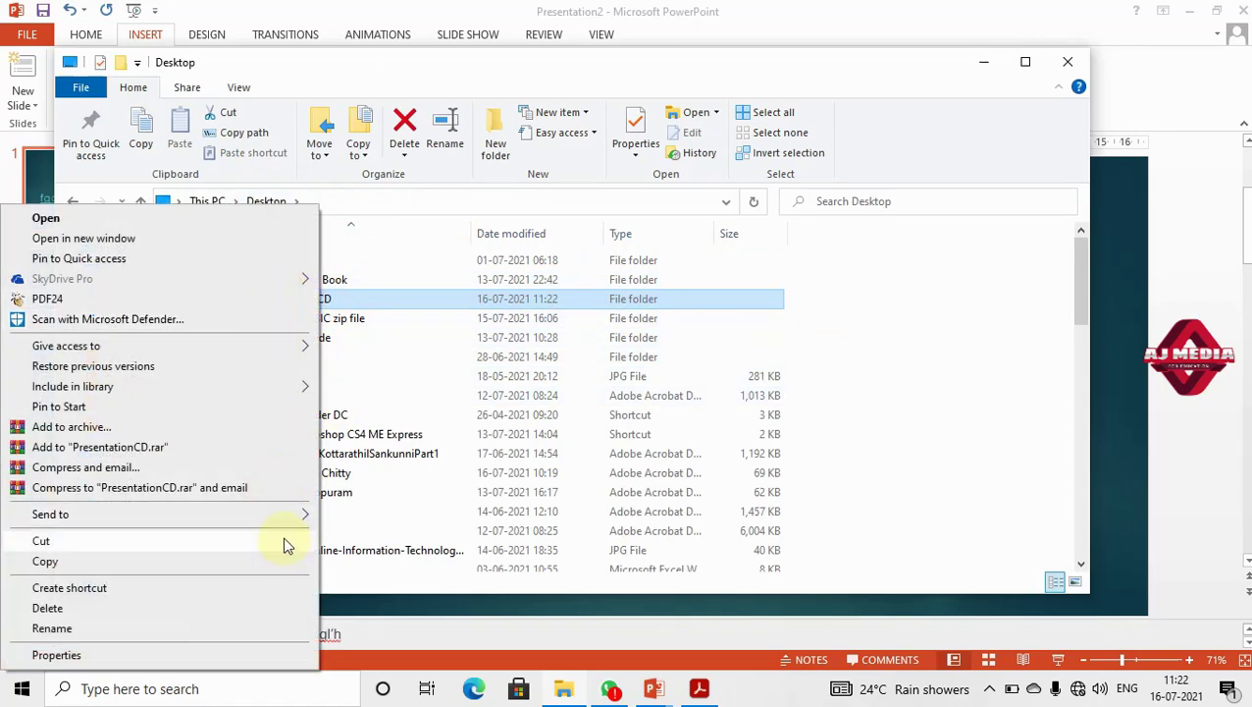
click(921, 310)
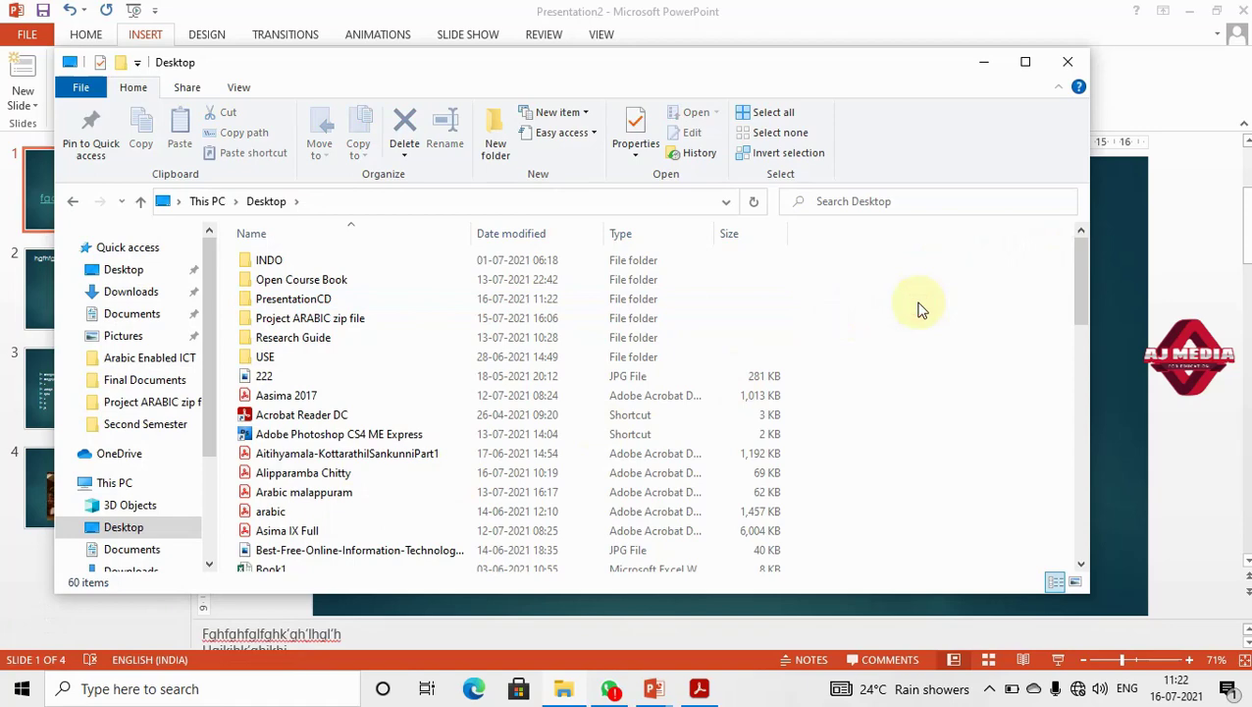
Step: Close File Explorer and the Package for CD window, review slides 3 and 4, then open the Export page
click(1074, 61)
click(831, 213)
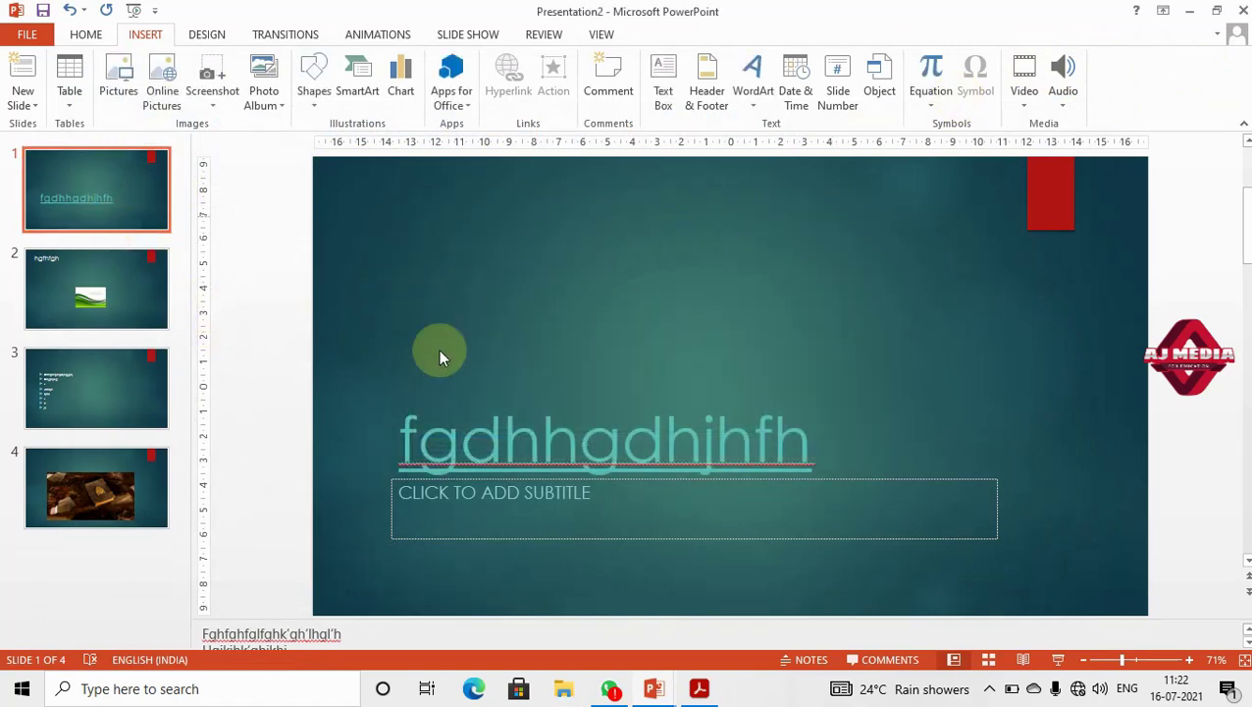
click(129, 364)
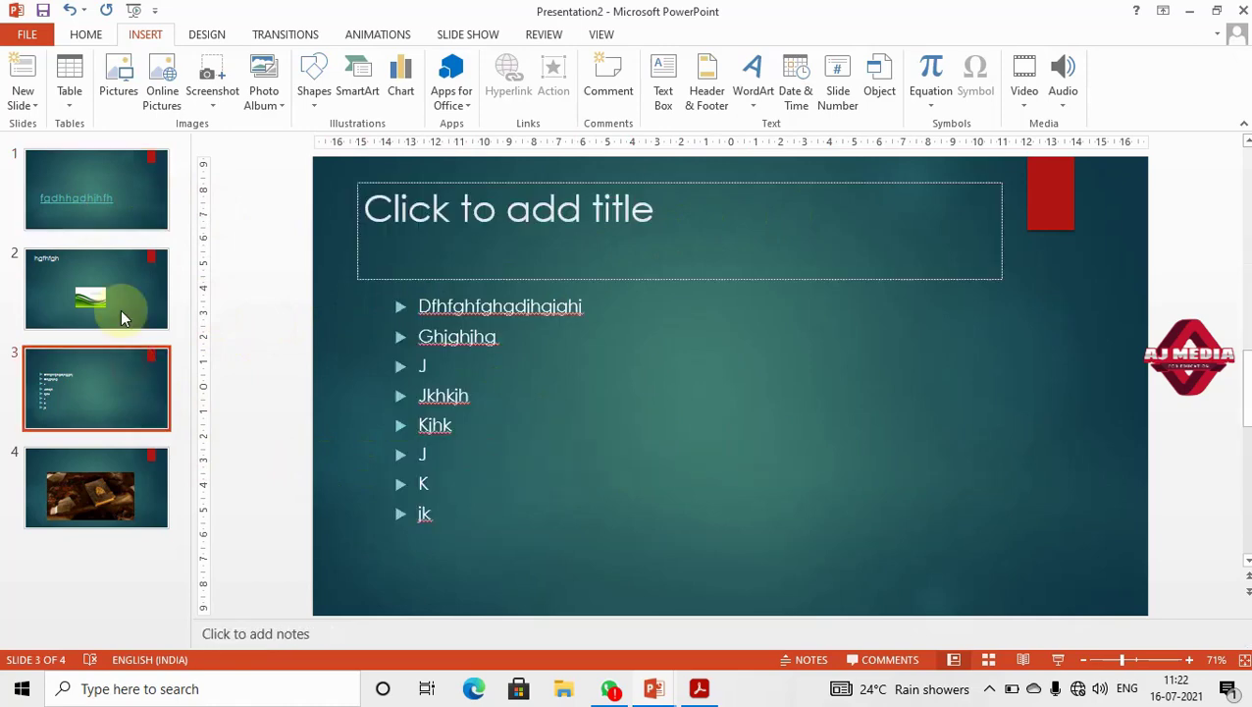
click(139, 483)
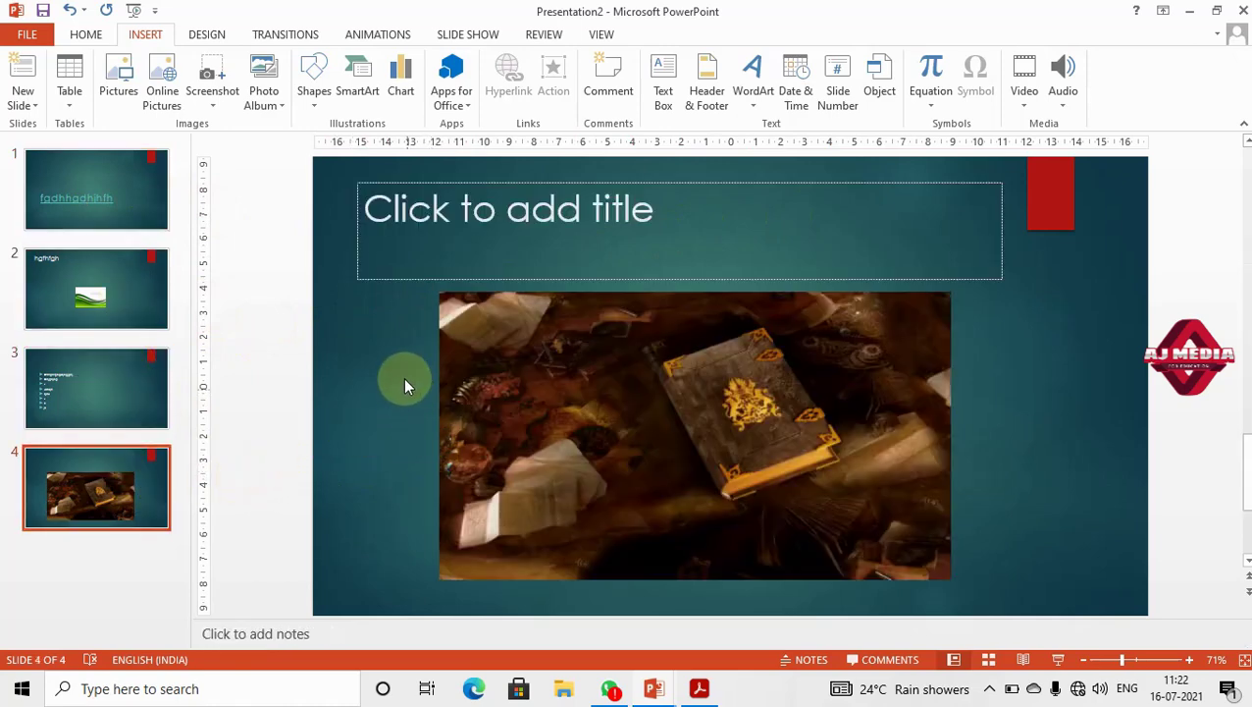
click(15, 35)
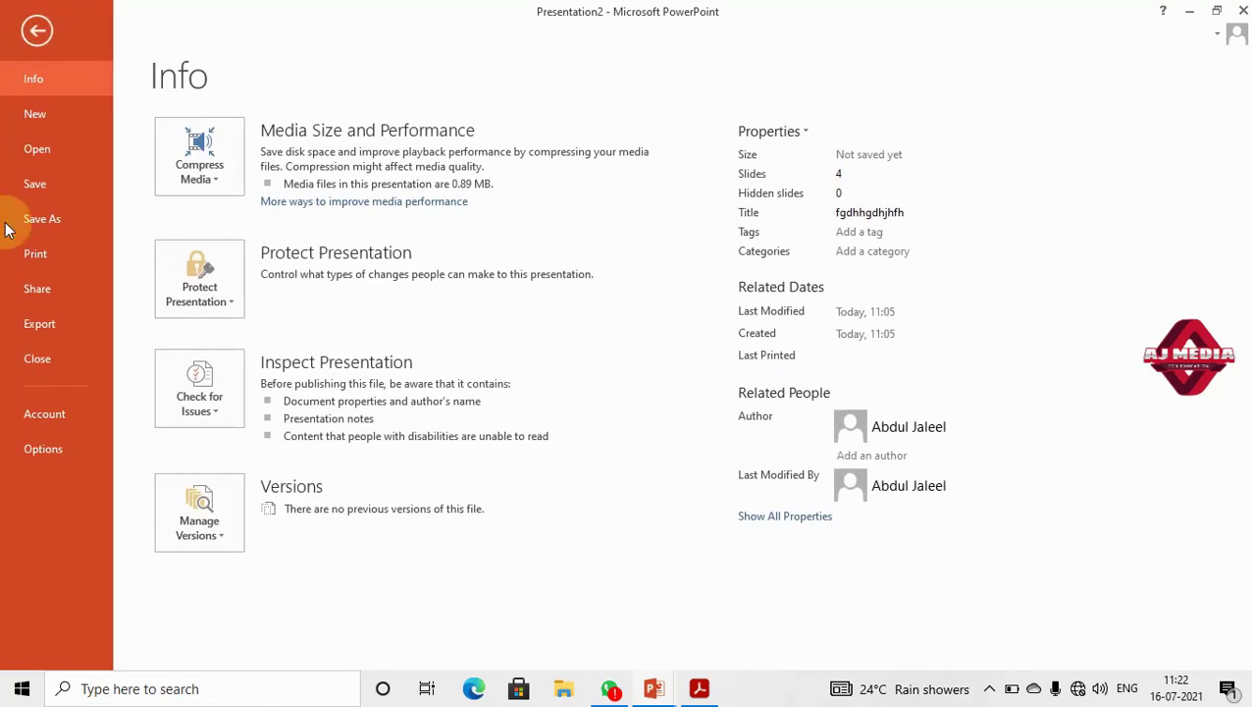
click(38, 324)
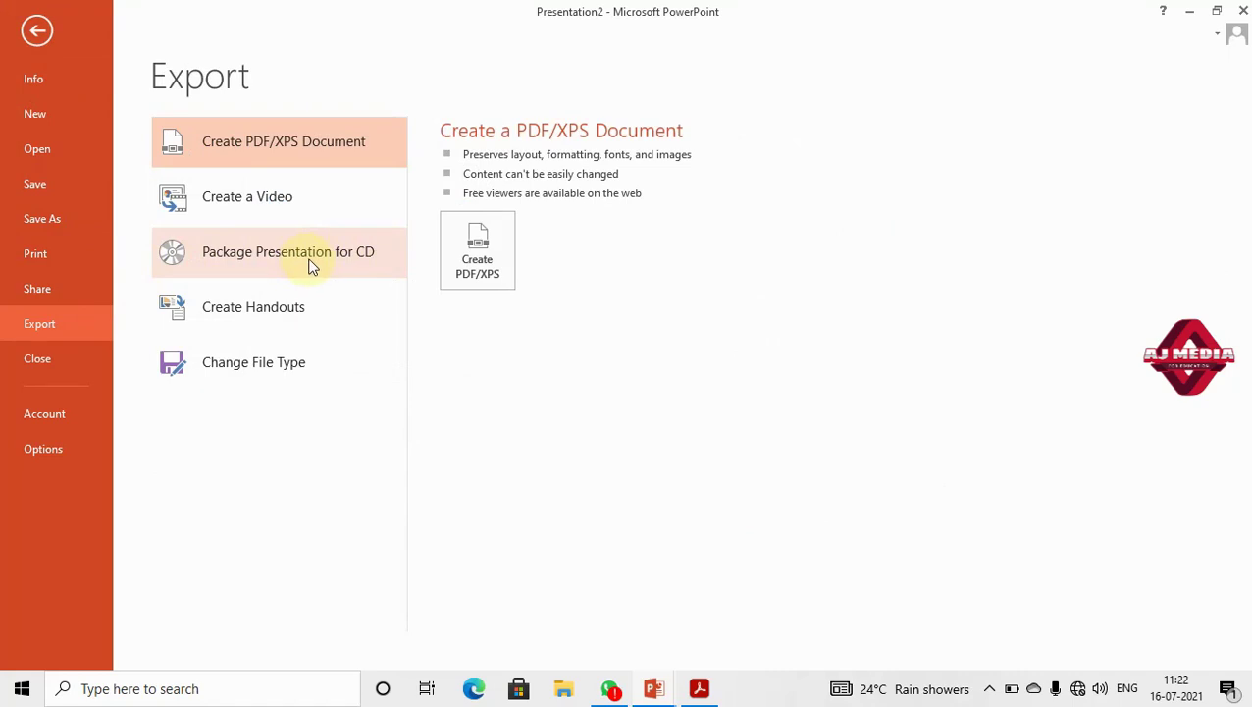
Step: Package the presentation for CD as PresentationCD, deleting a stray Local Disk (D) shortcut and cancelling the extra files
click(312, 263)
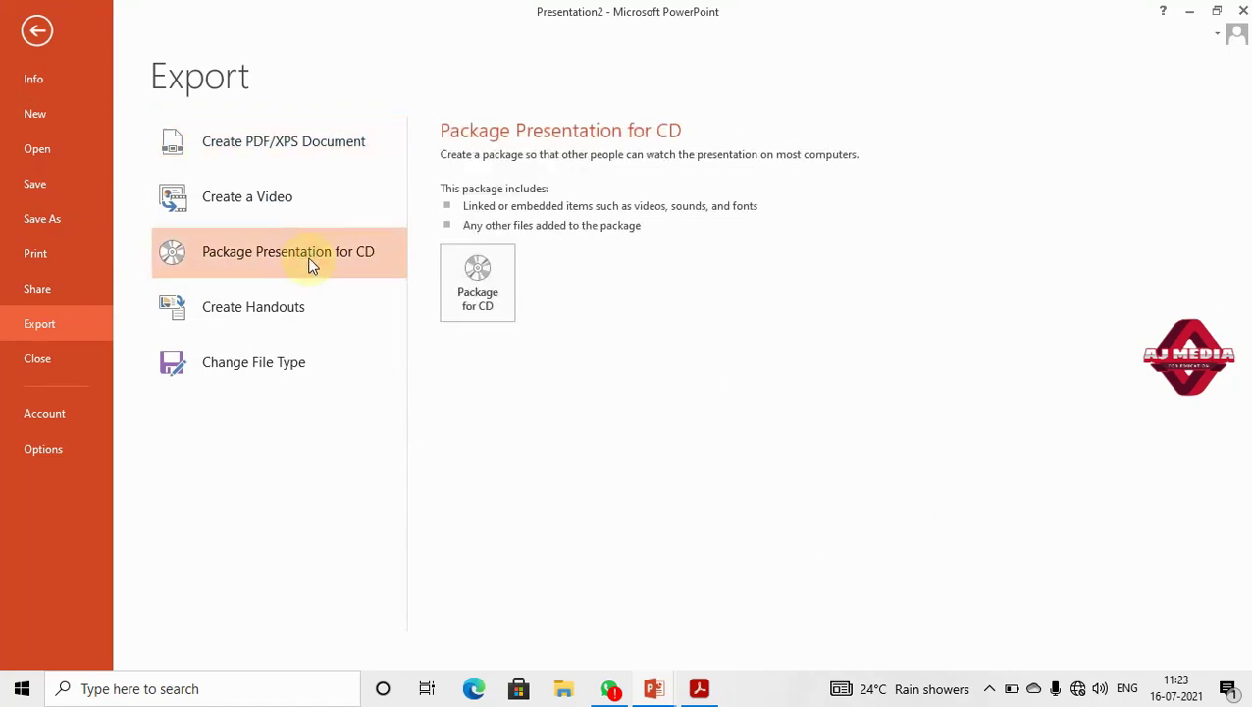
click(488, 289)
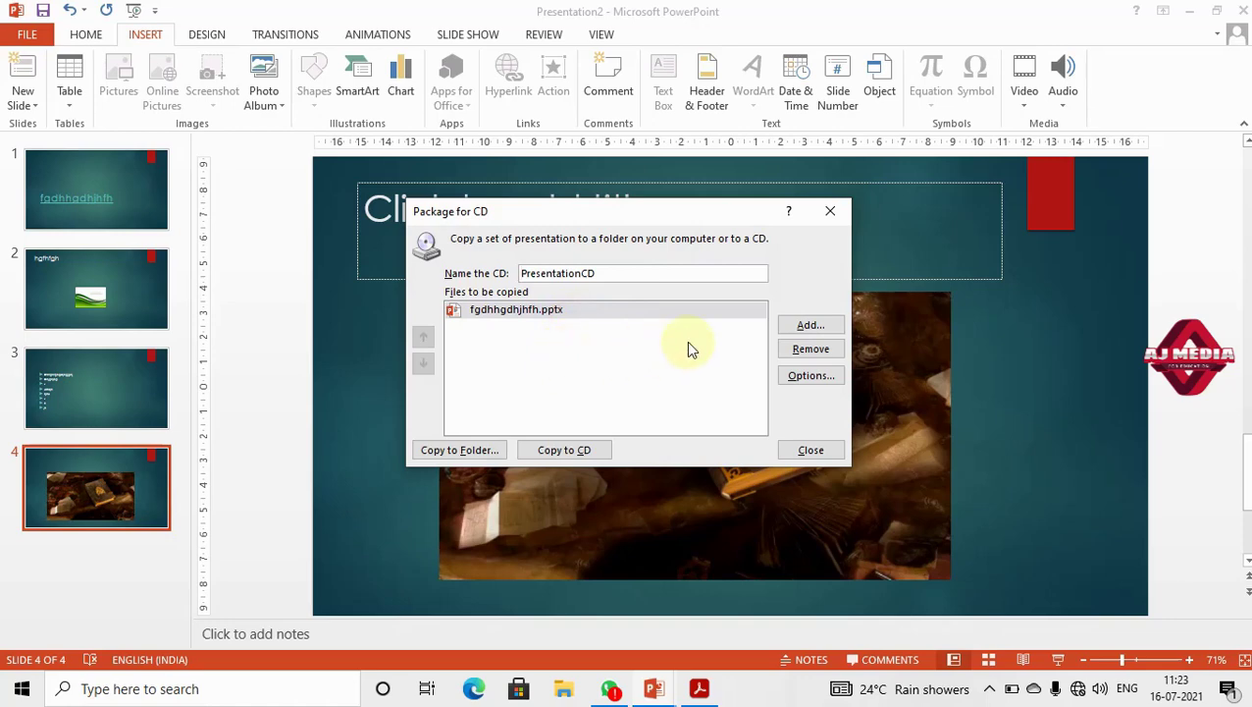
click(798, 327)
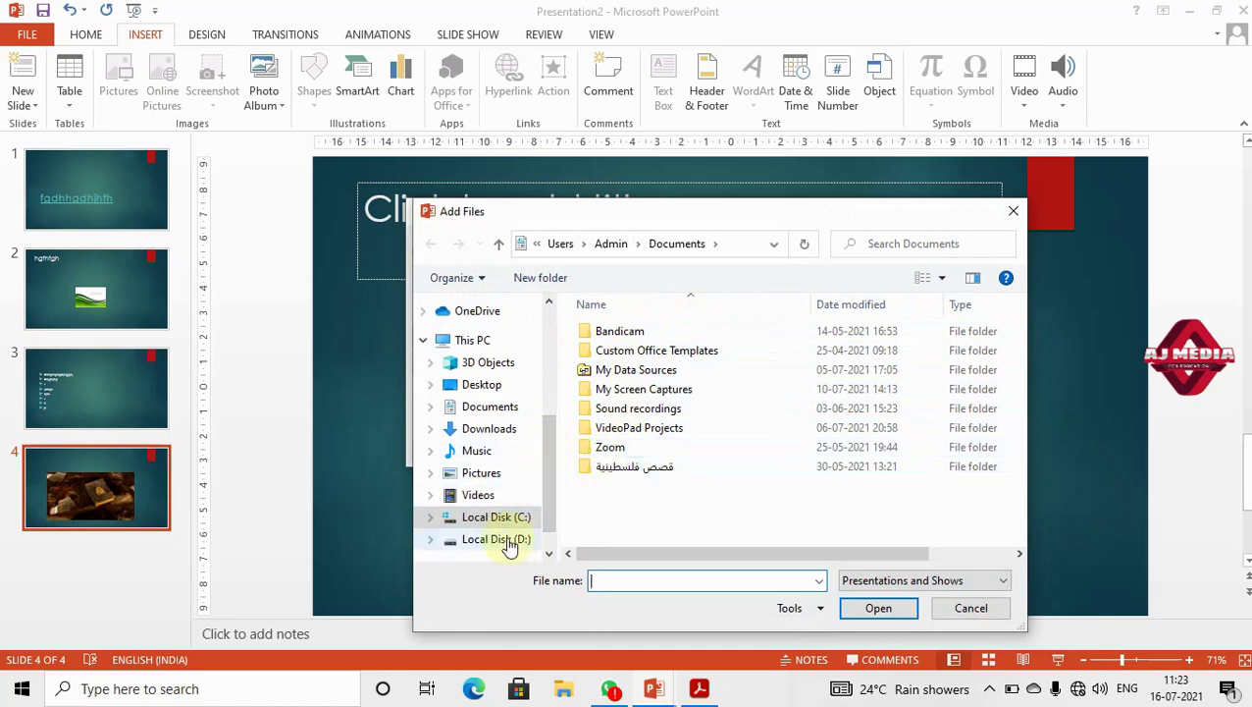
drag(507, 543, 628, 525)
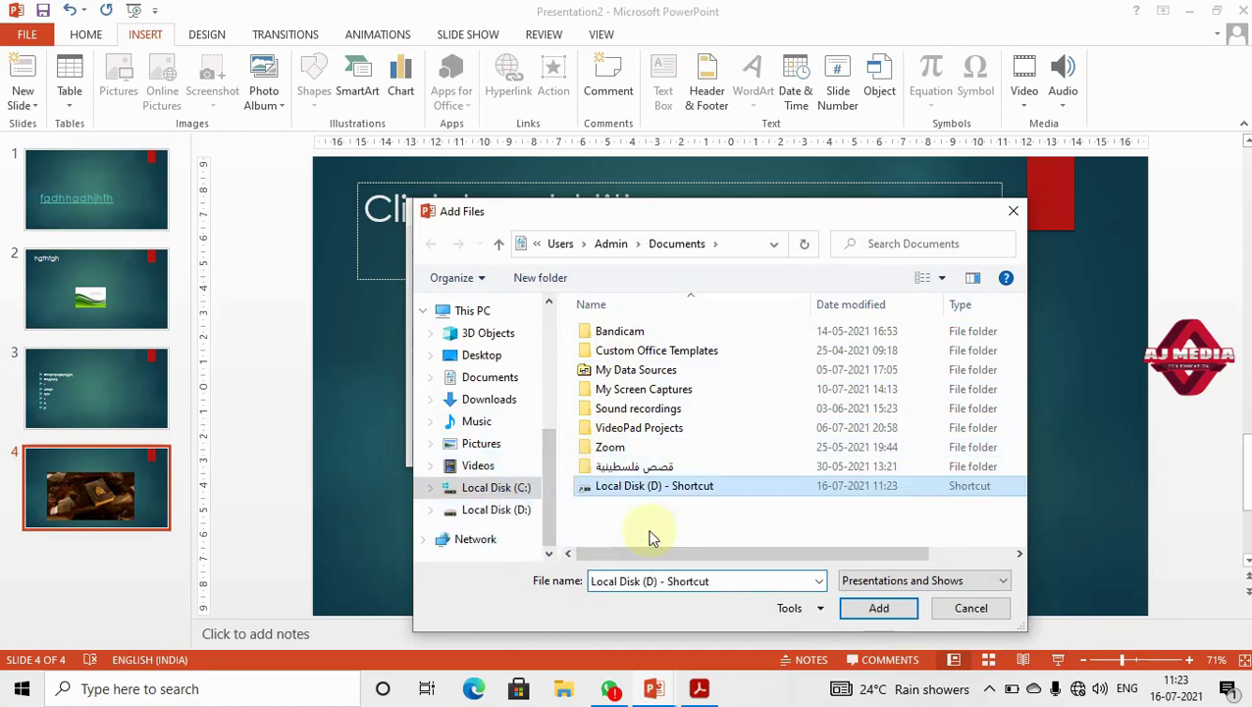
key(Delete)
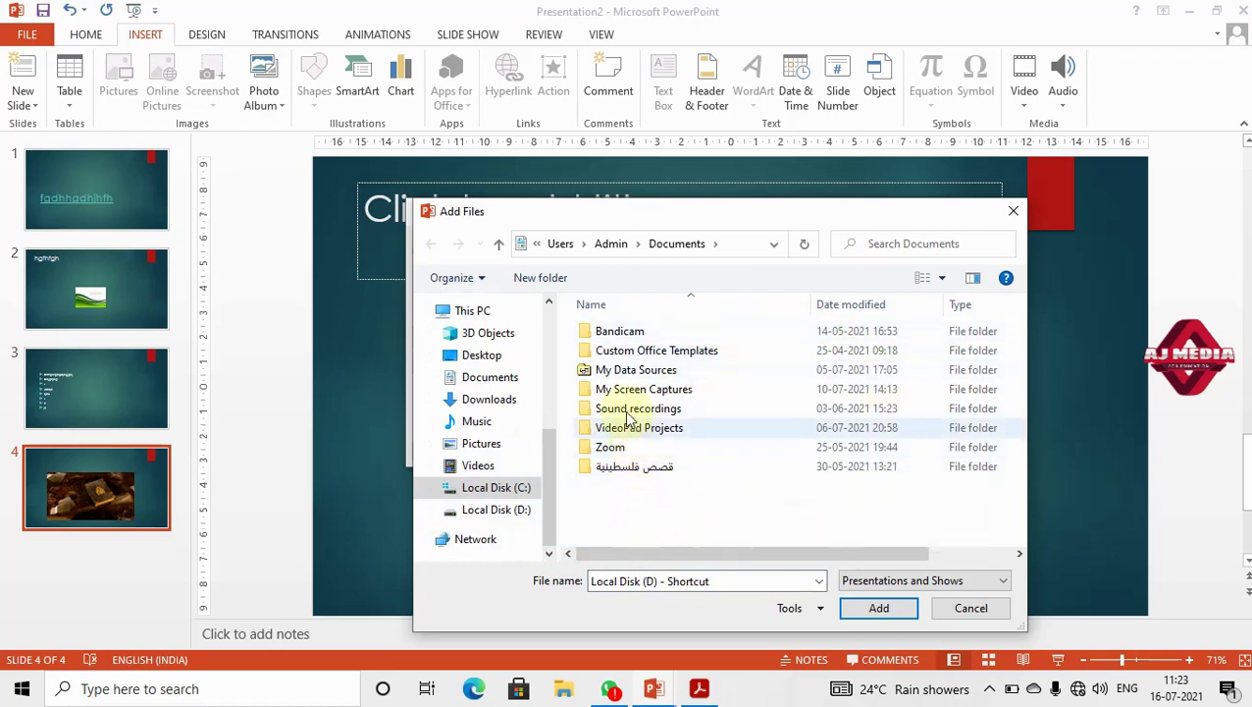
click(967, 614)
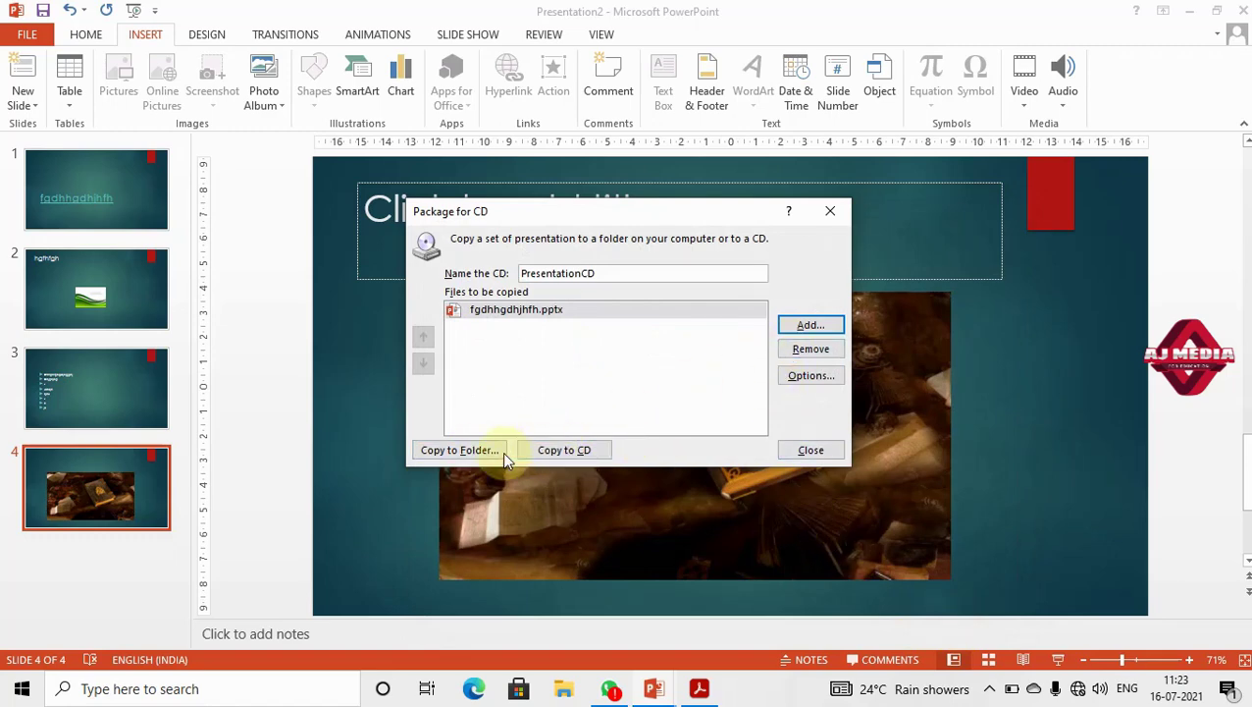
Step: Browse Desktop and Local Disk (D:) for Copy to Folder, then cancel and close packaging without copying
click(474, 454)
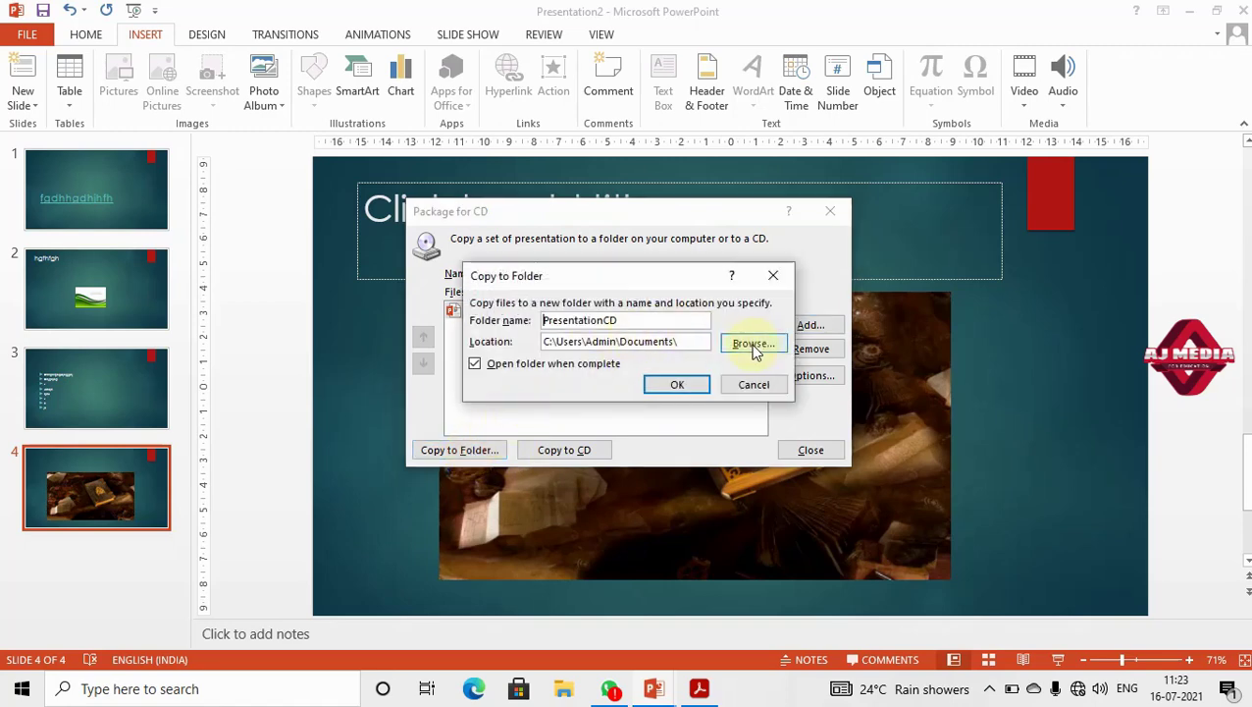
click(753, 344)
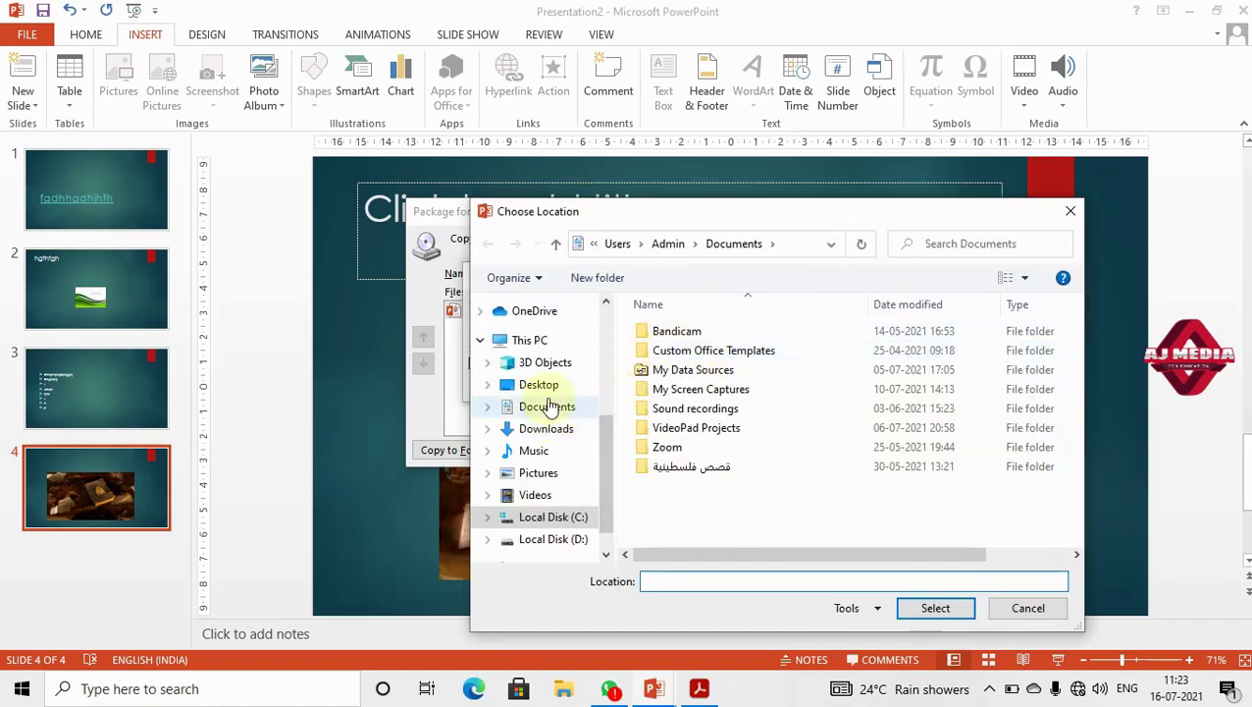
click(542, 386)
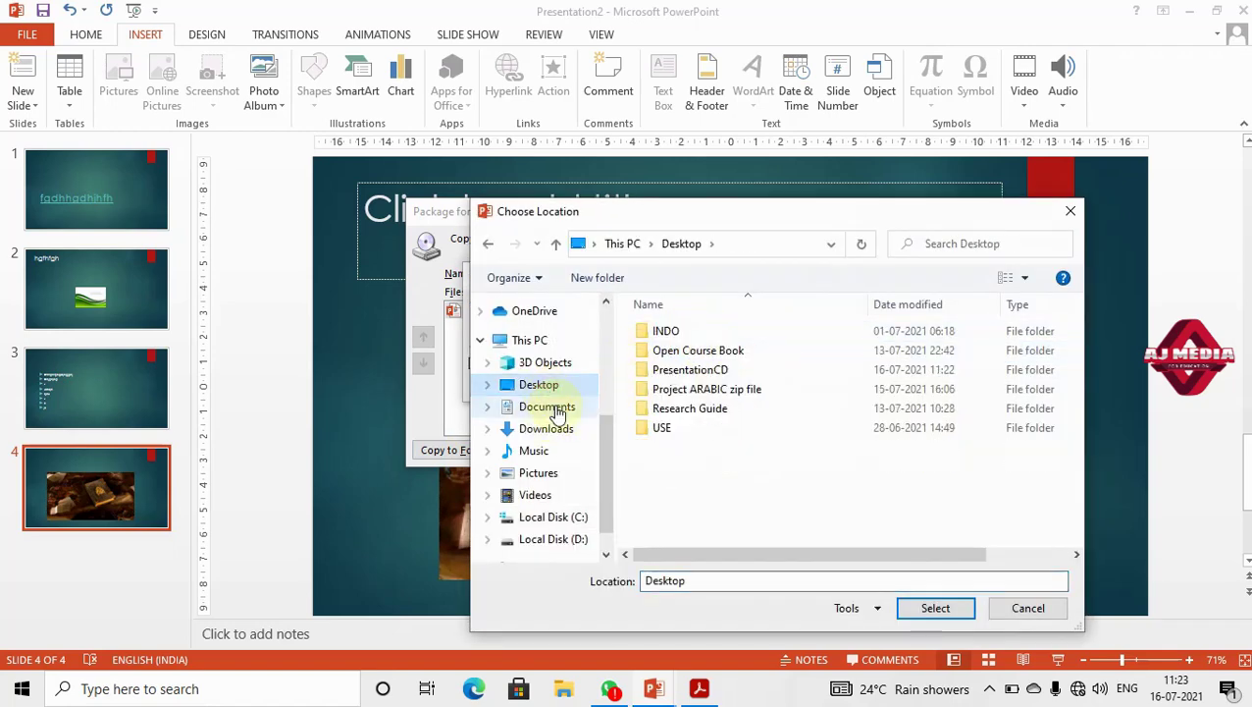
click(554, 537)
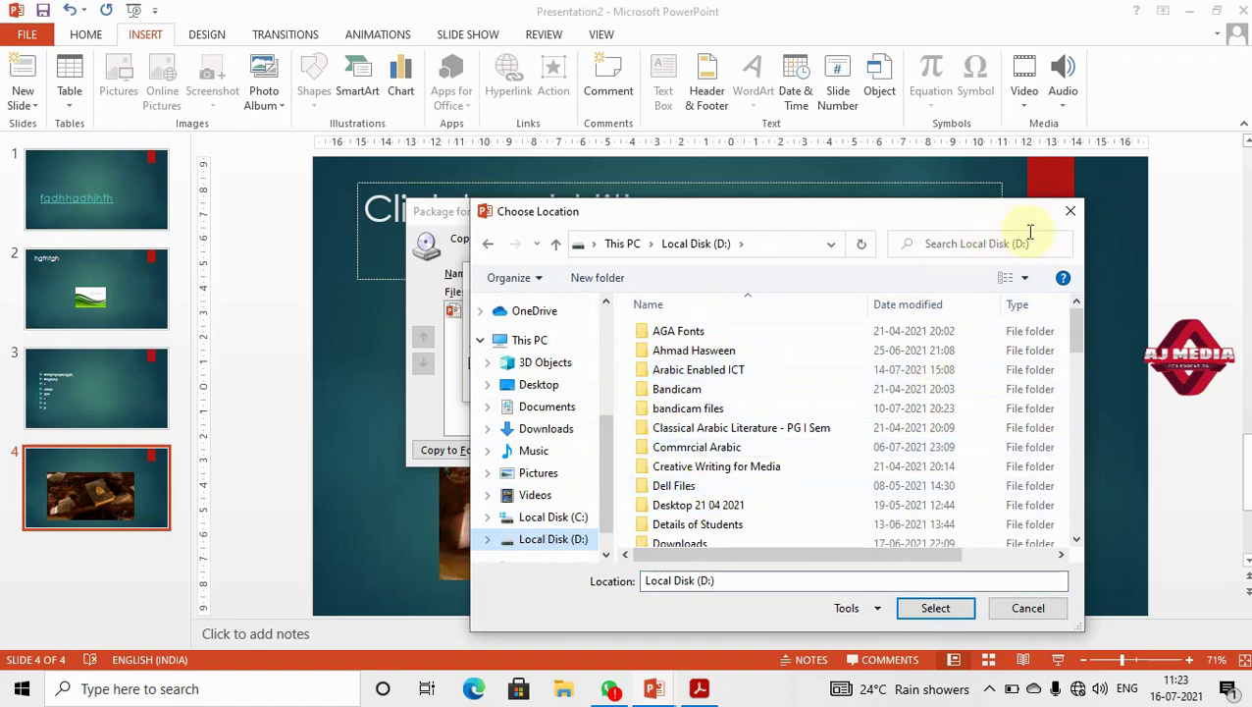
click(1064, 215)
click(754, 384)
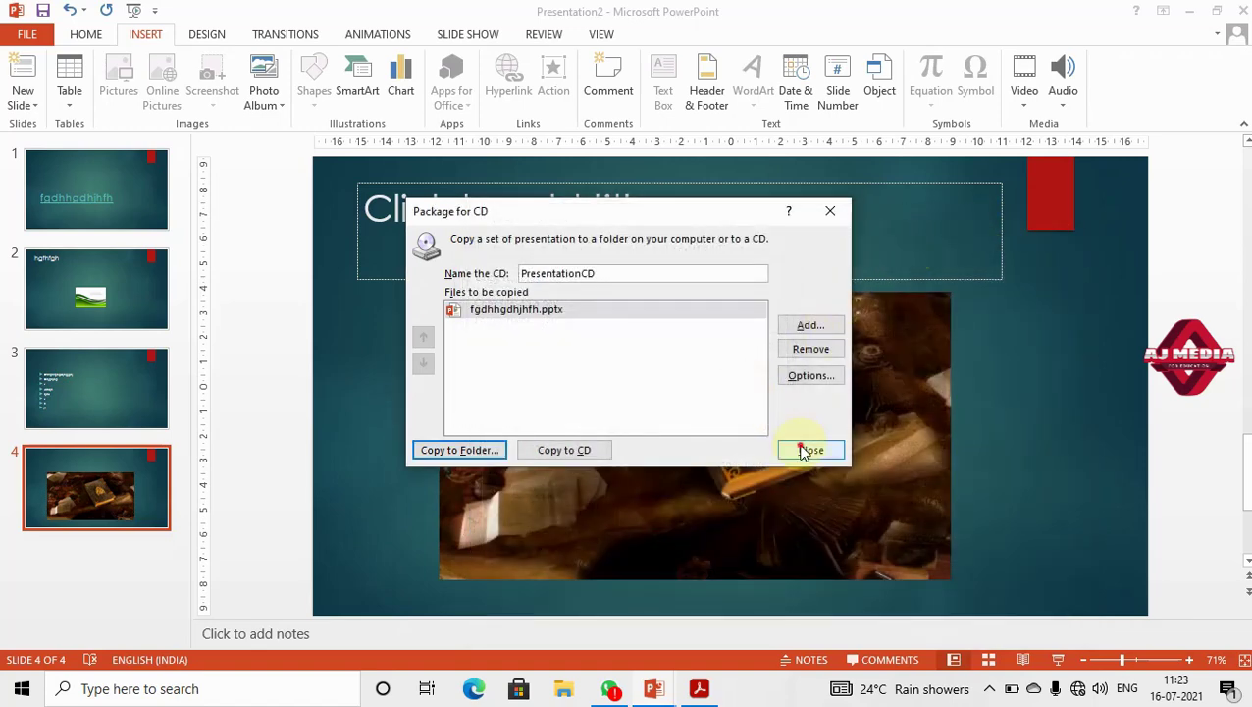
click(809, 450)
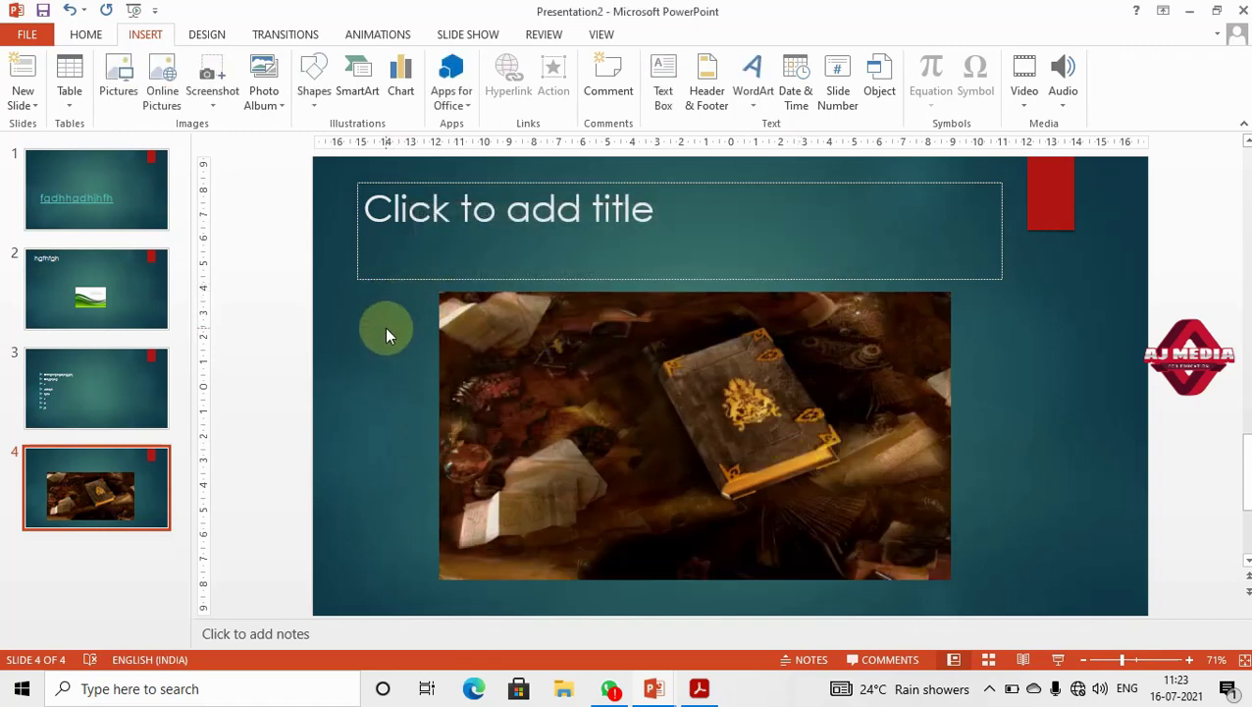
Step: Switch to the Acrobat Reader guide and scroll down to its Printing the Presentation steps
key(alt+Tab)
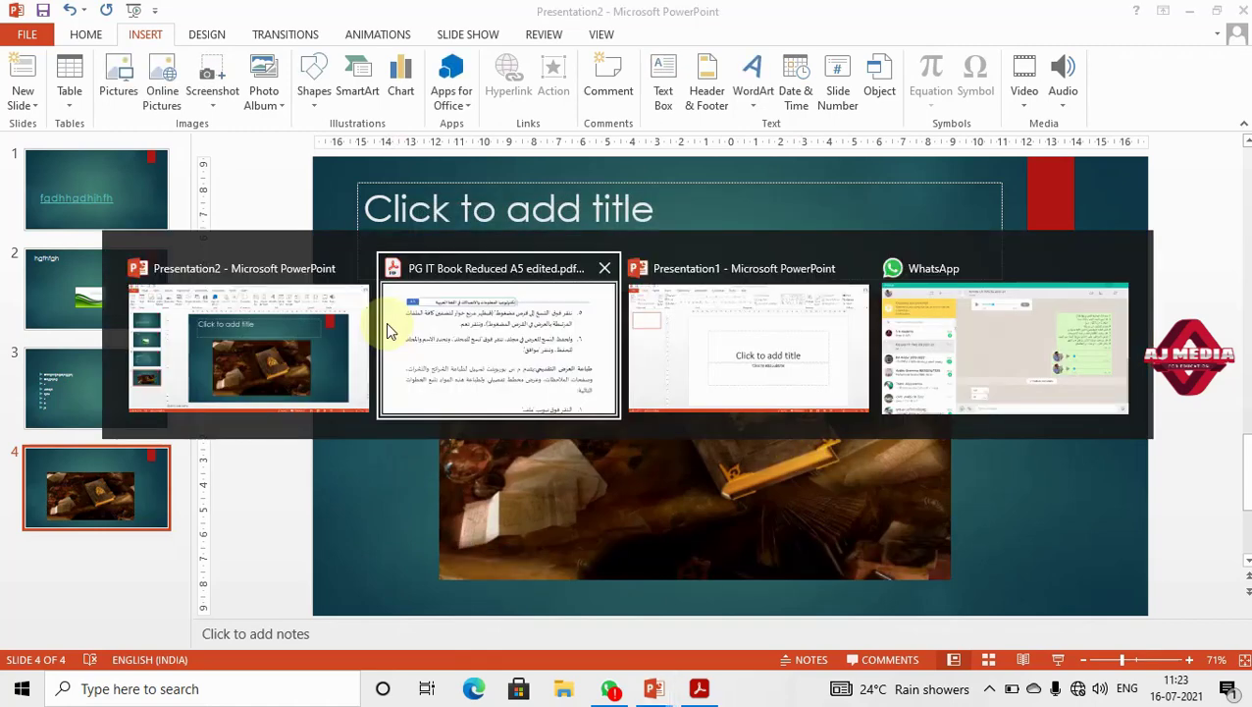
scroll(981, 410, down, 3)
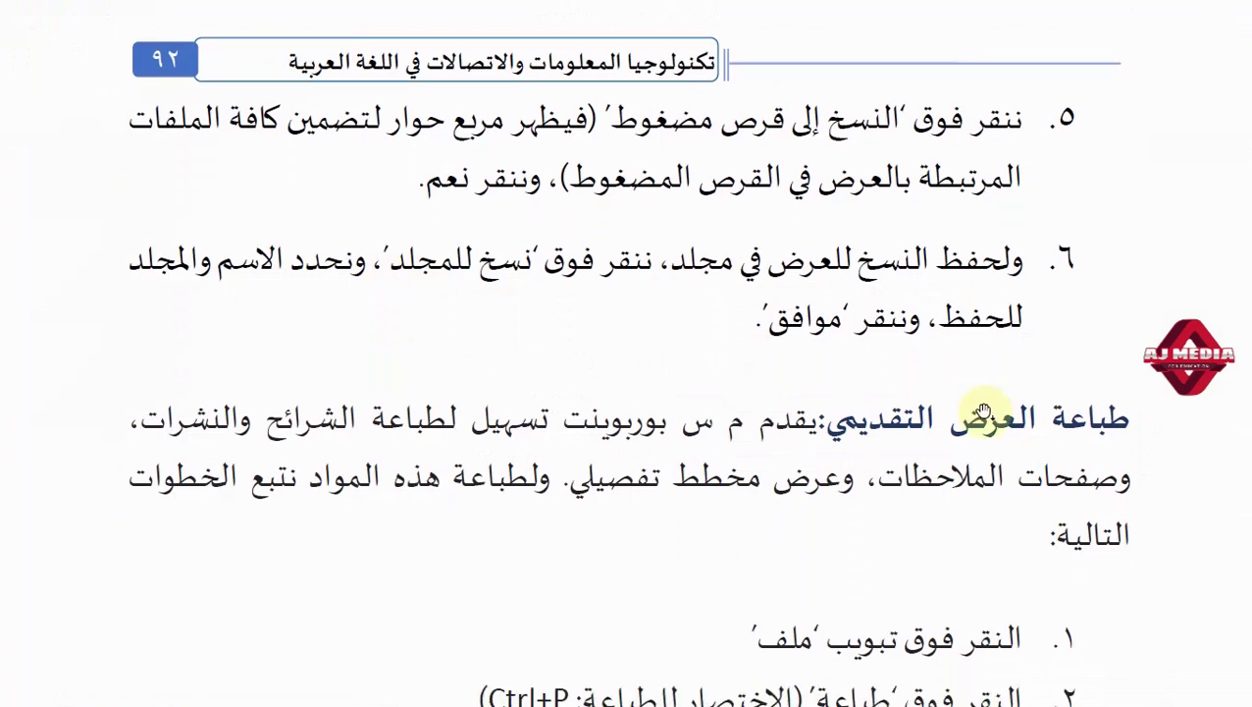
scroll(981, 411, down, 2)
scroll(982, 410, down, 2)
scroll(982, 410, down, 2)
scroll(981, 410, down, 1)
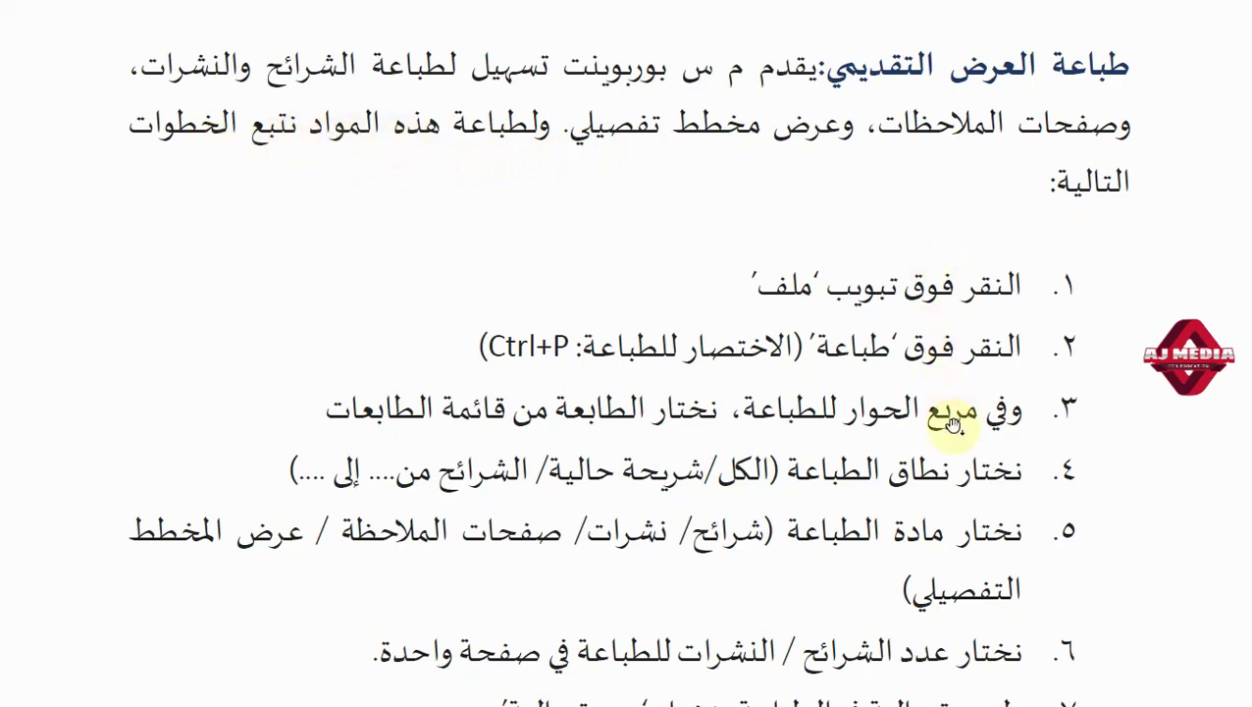
Step: Read through the guide's seven printing steps, then switch back to PowerPoint
drag(940, 420, 935, 265)
scroll(937, 257, up, 1)
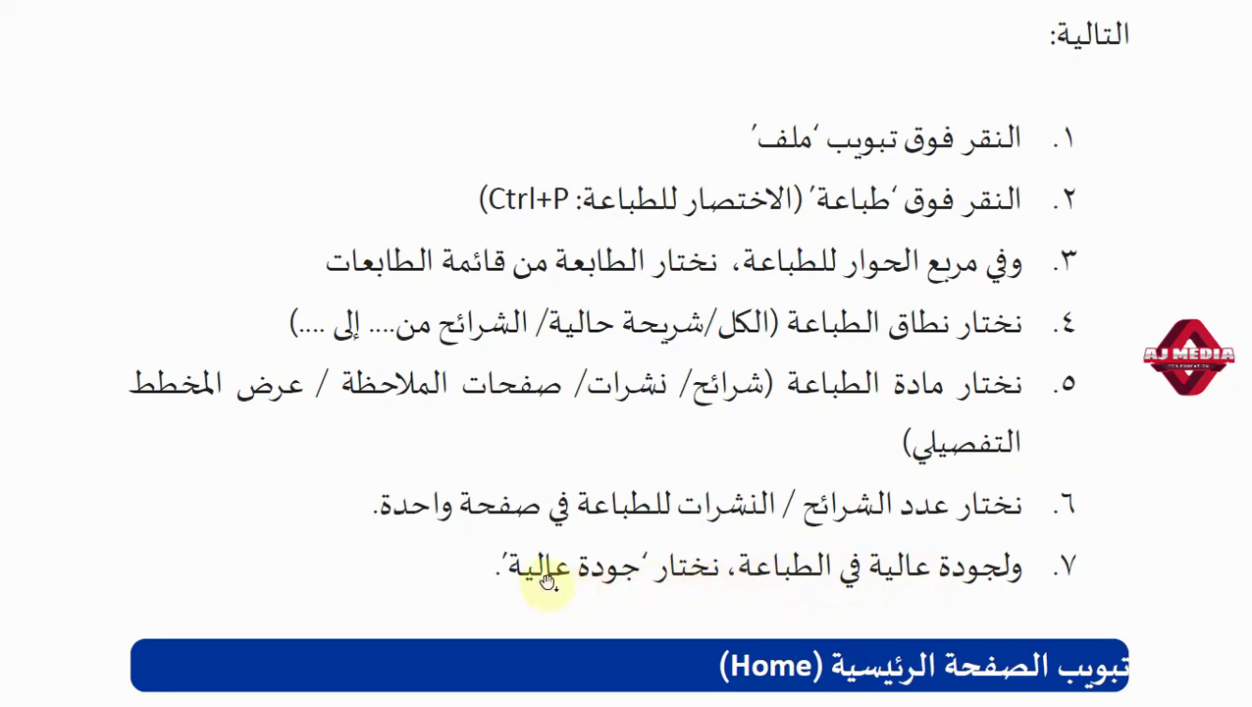
key(alt+Tab)
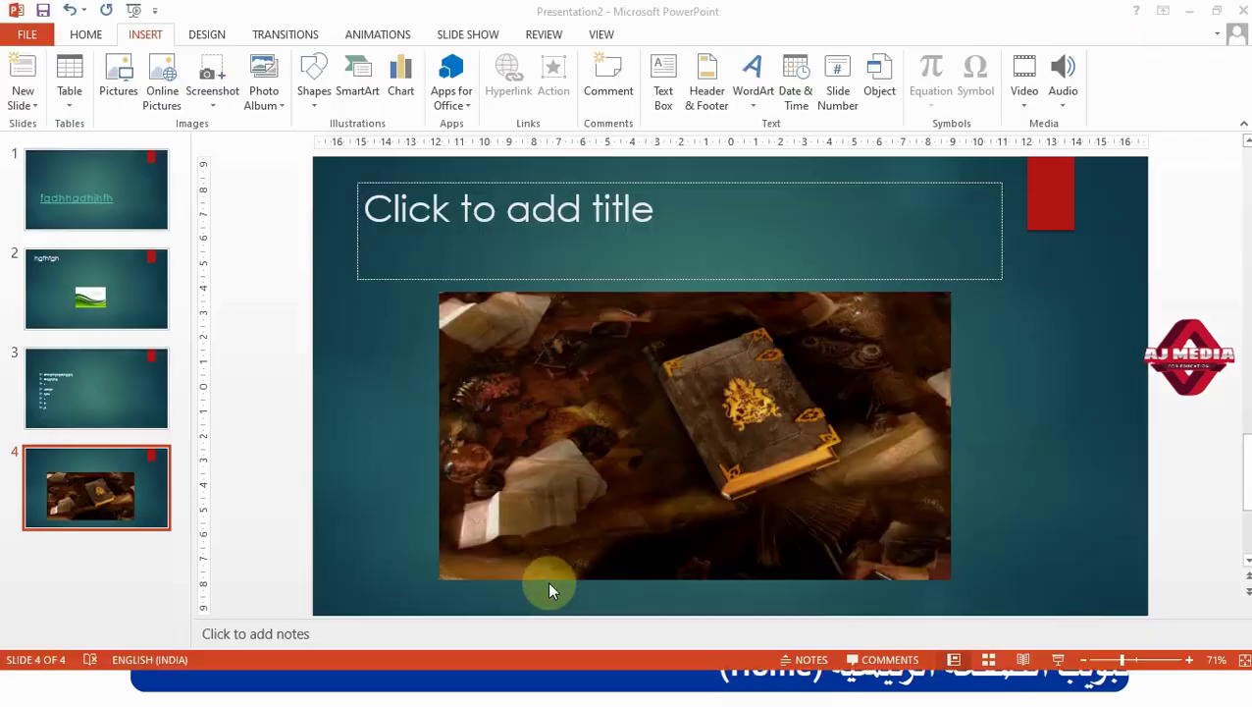
Step: Go to the Print page and expand the Print All Slides dropdown to see the range options
click(26, 34)
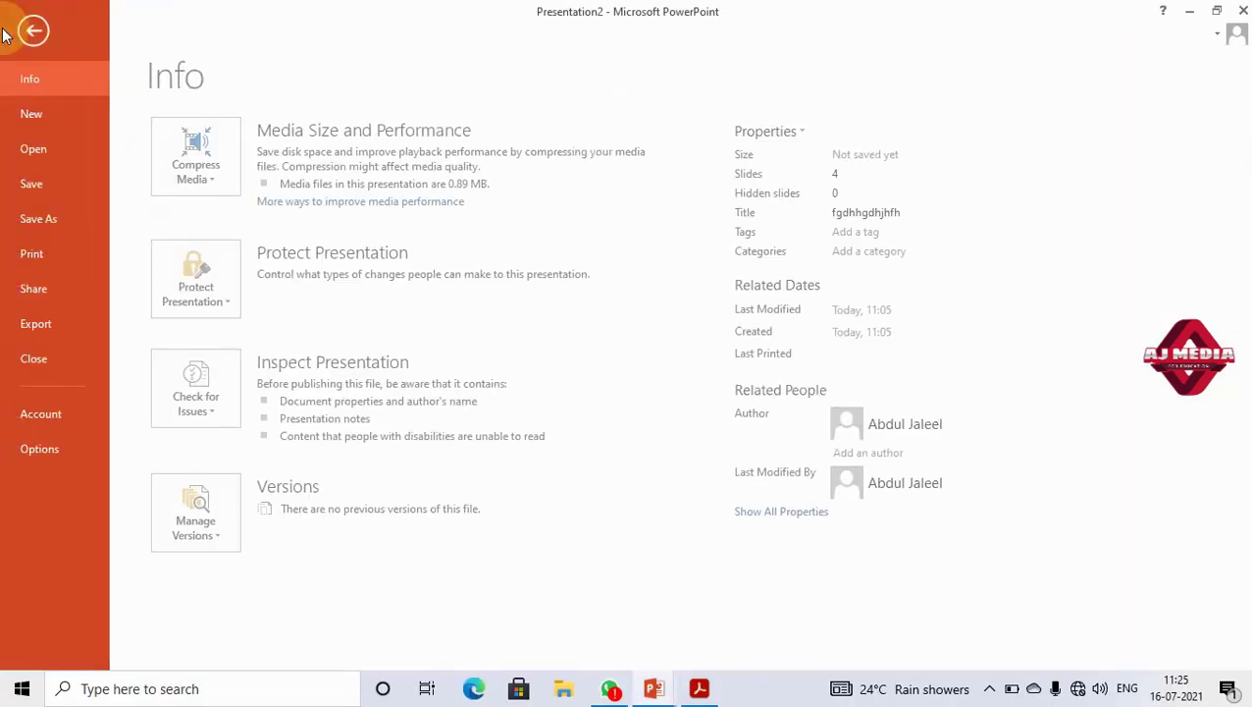
click(35, 255)
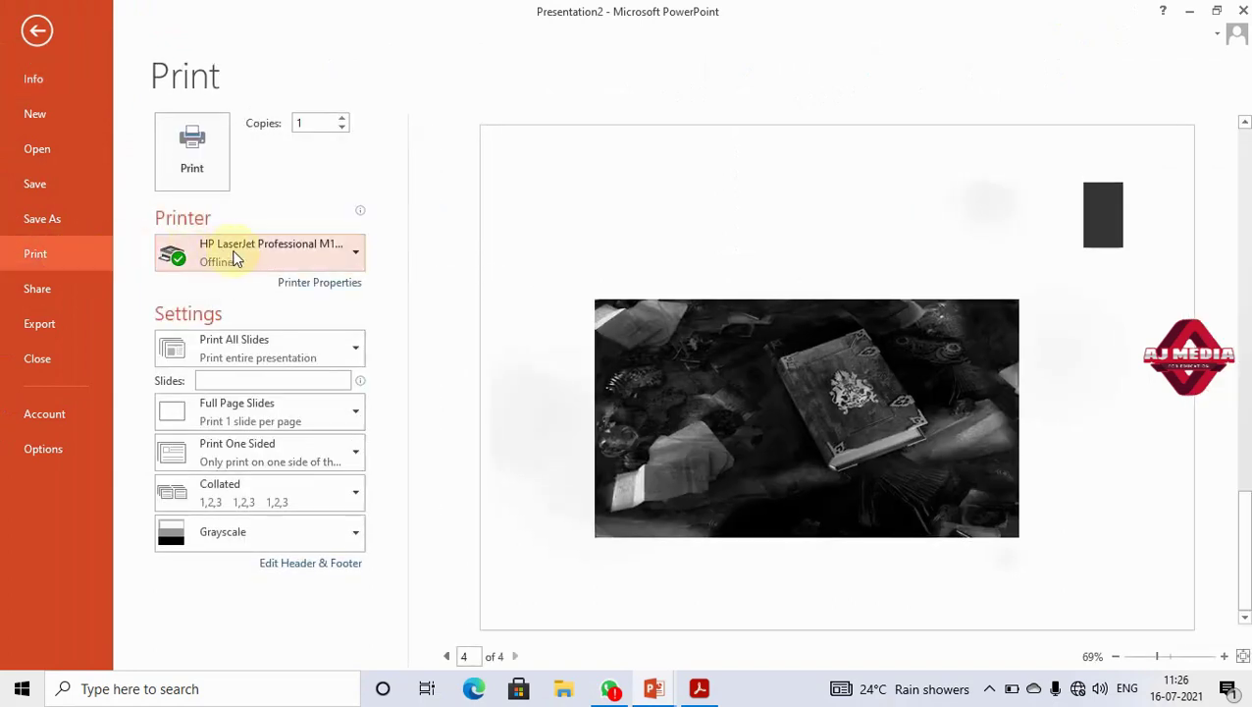
mouse_move(270, 258)
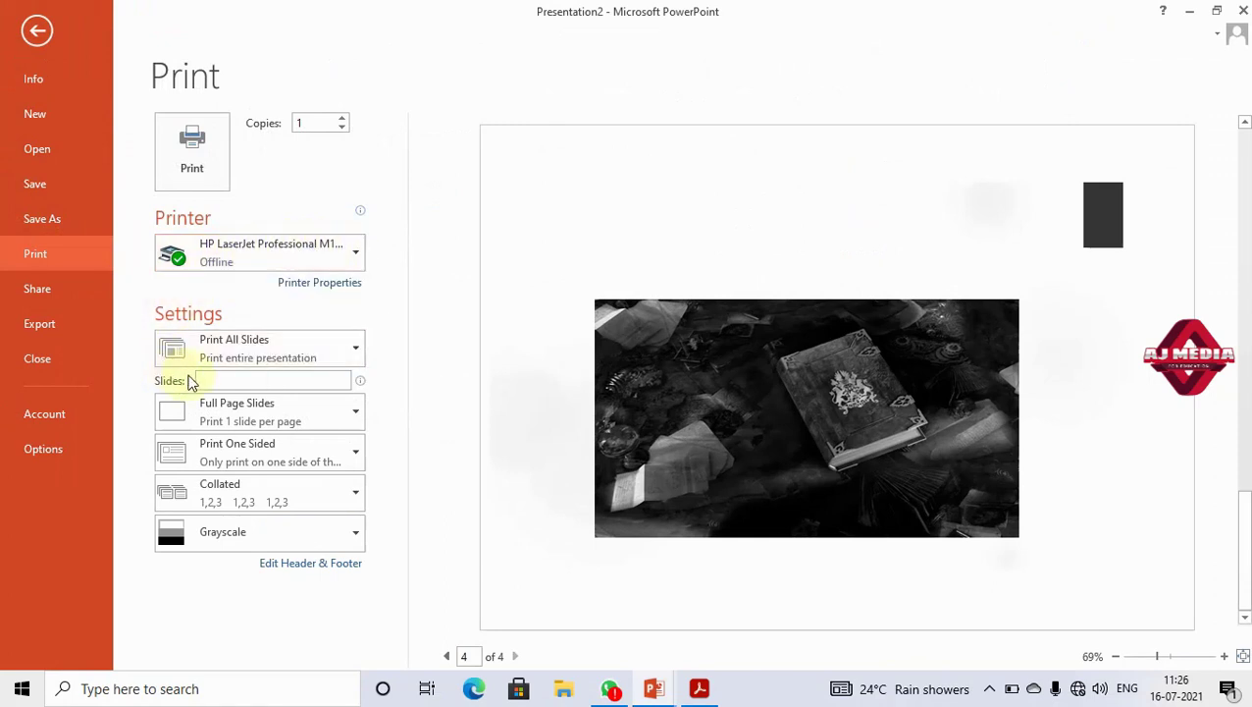
click(351, 347)
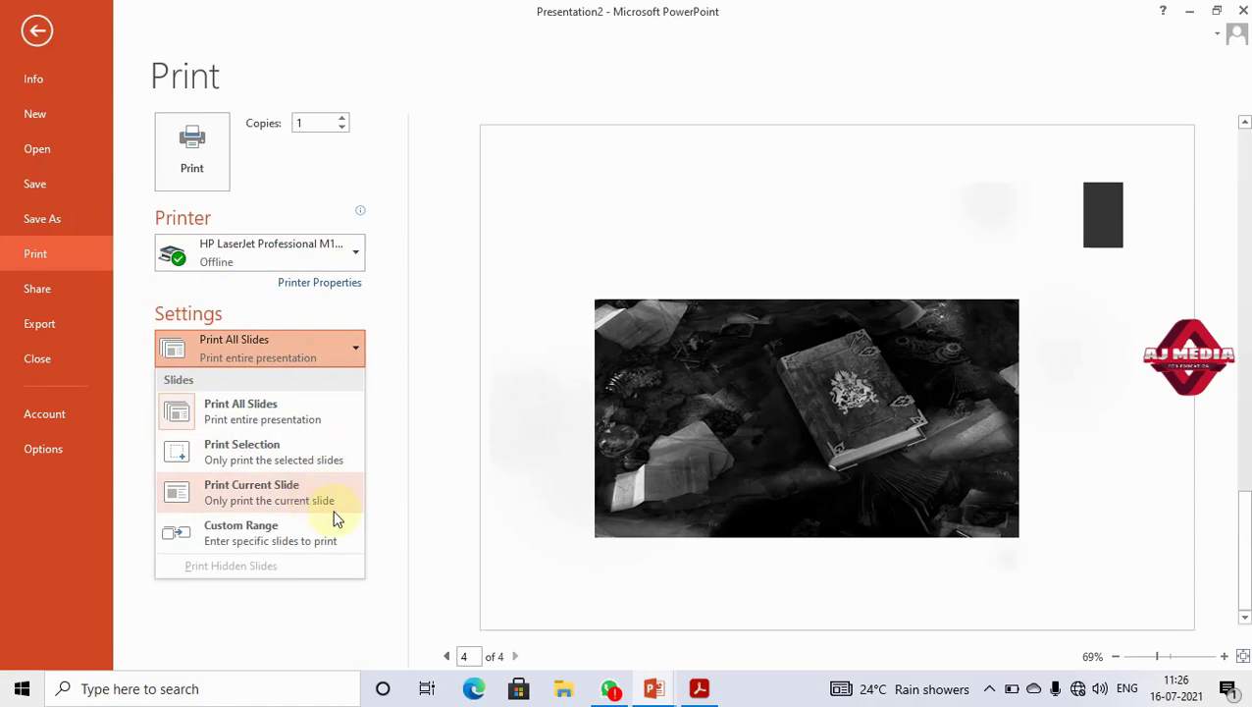
Step: Choose Custom Range, try the Notes Pages and Outline layouts, then return to Full Page Slides
click(305, 535)
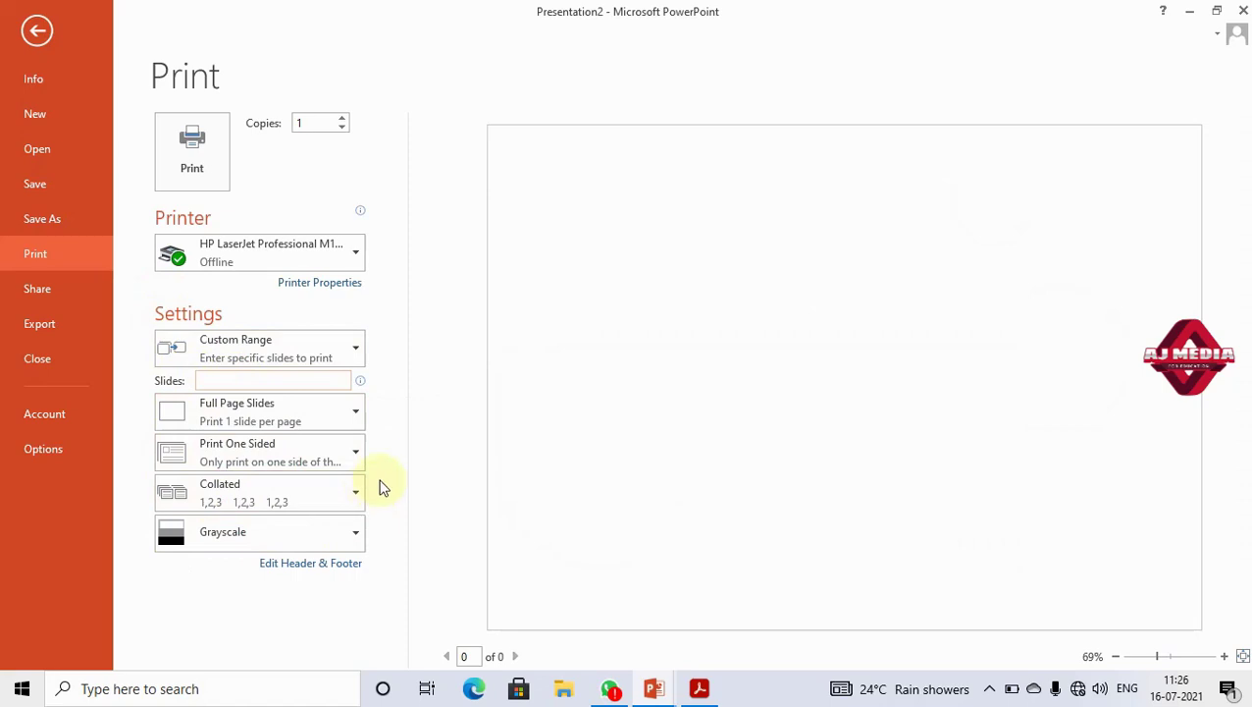
click(310, 422)
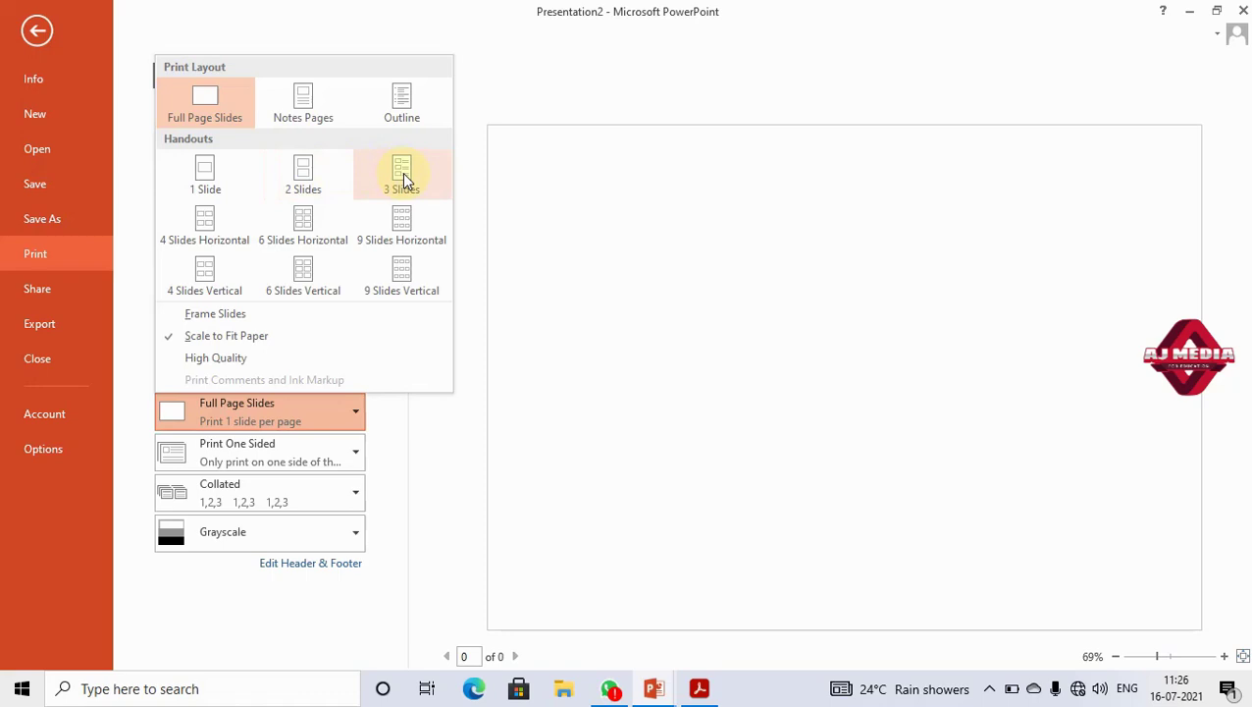
click(312, 98)
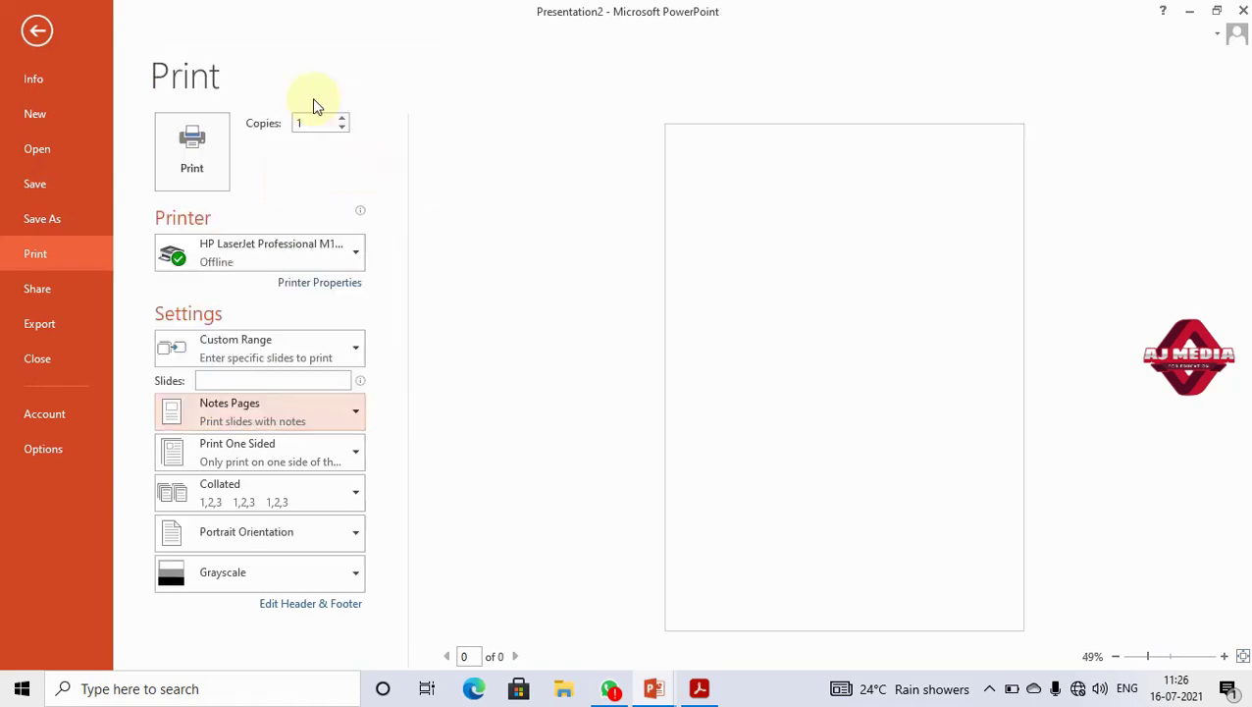
click(307, 420)
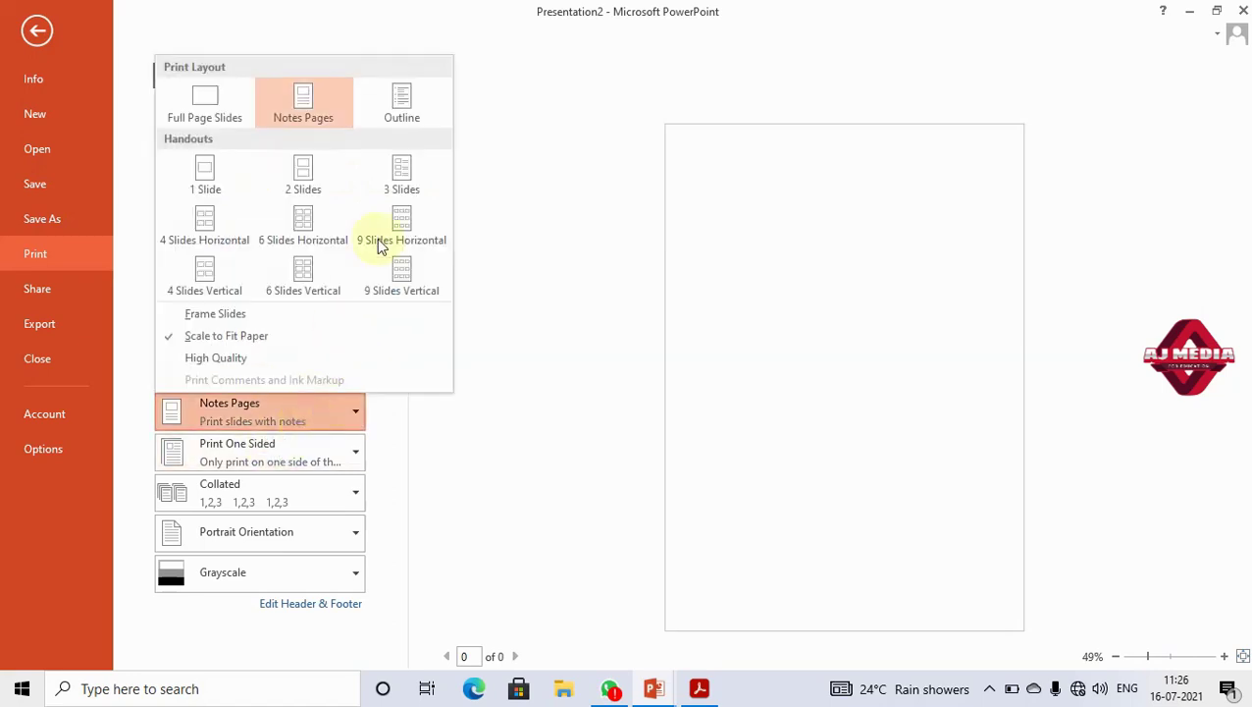
click(402, 123)
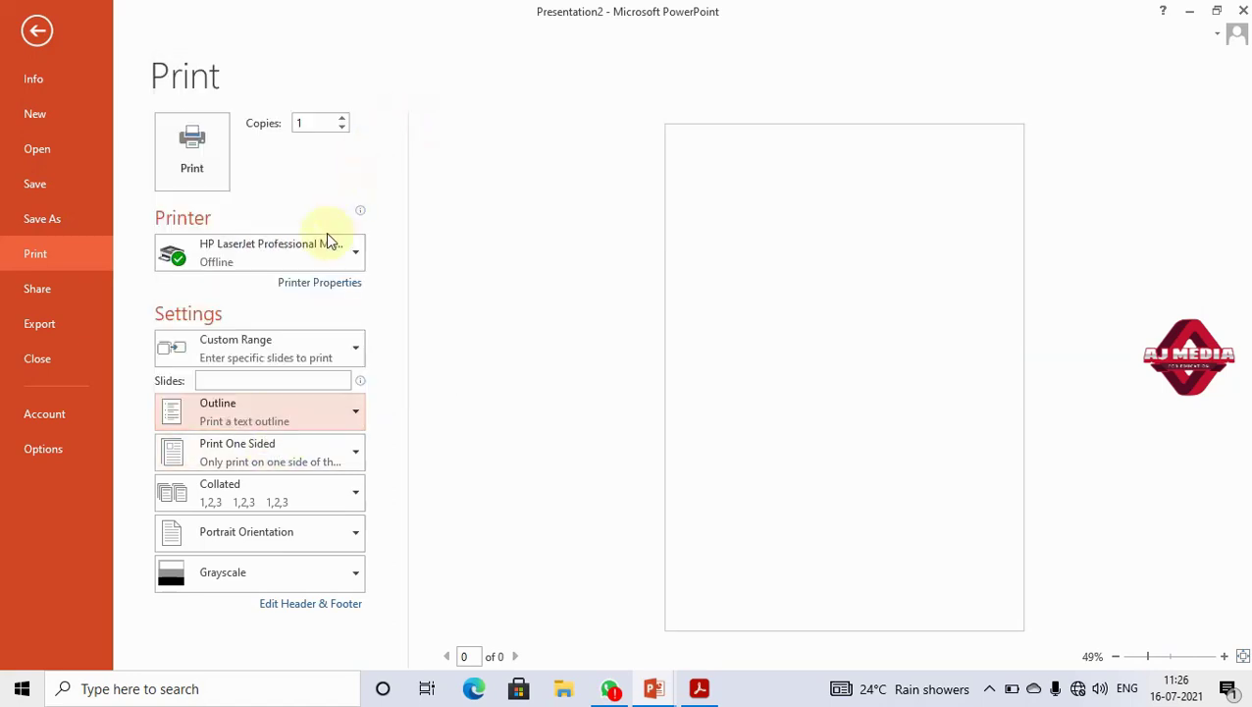
click(255, 414)
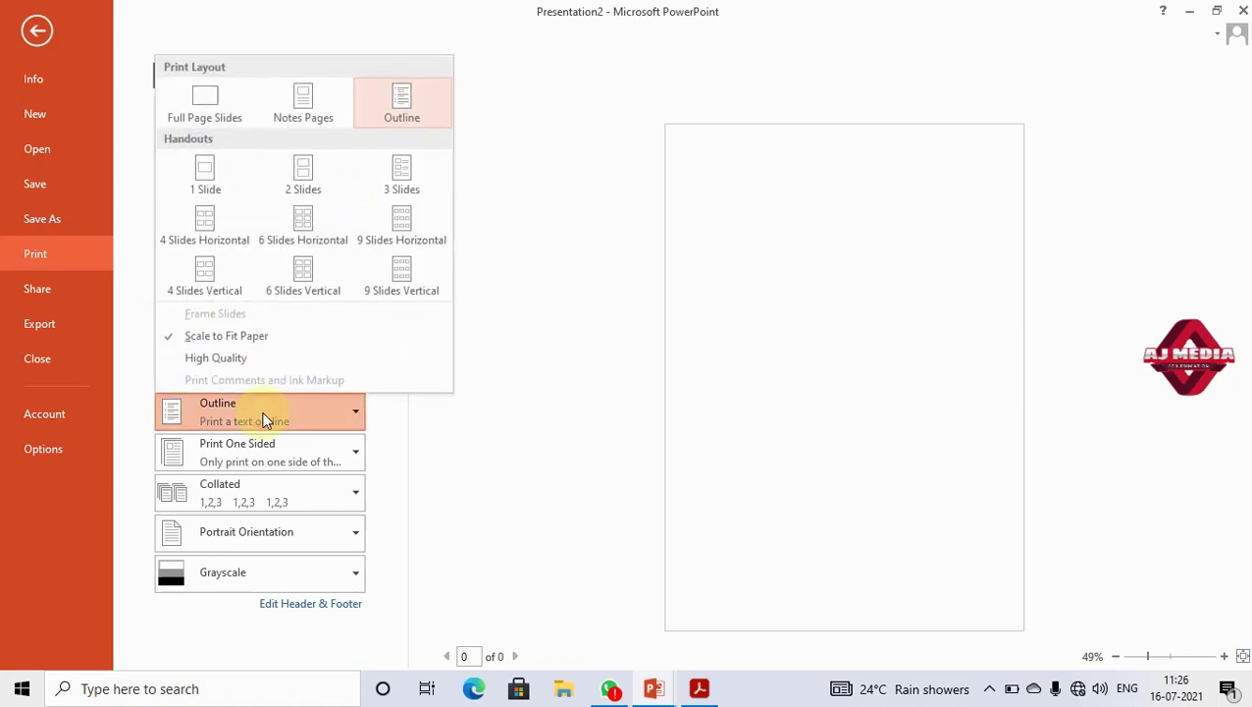
click(218, 104)
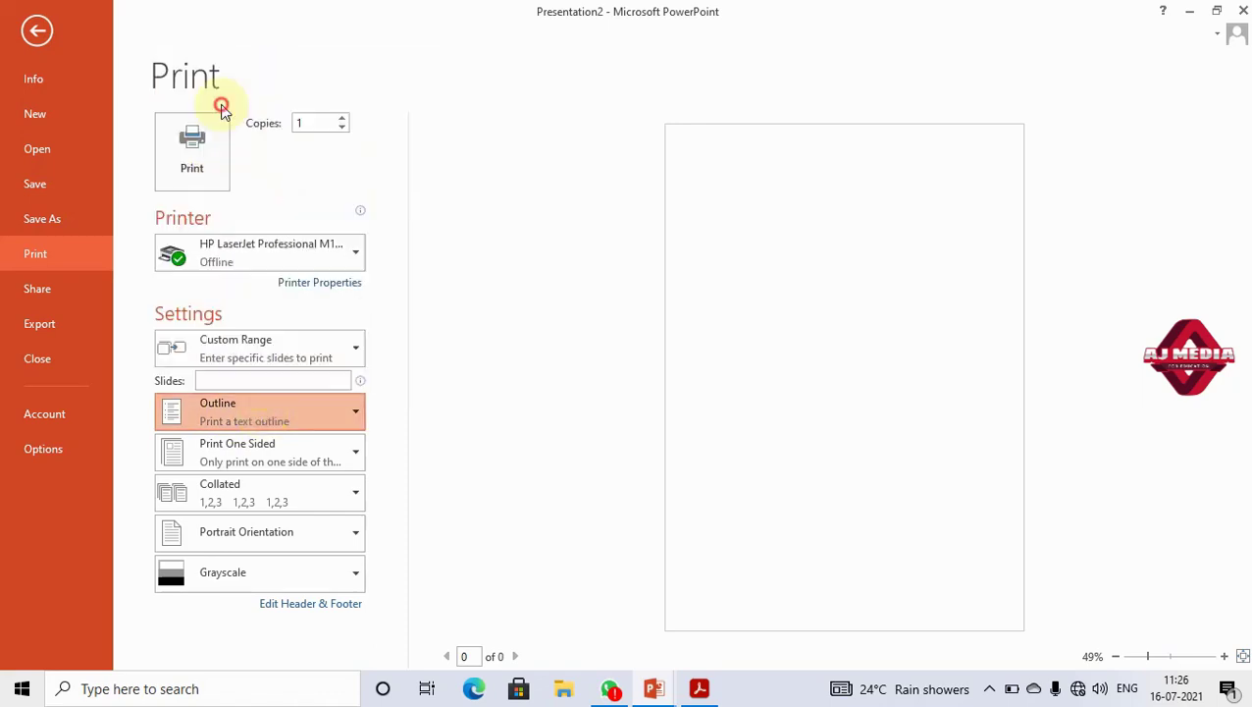
click(284, 416)
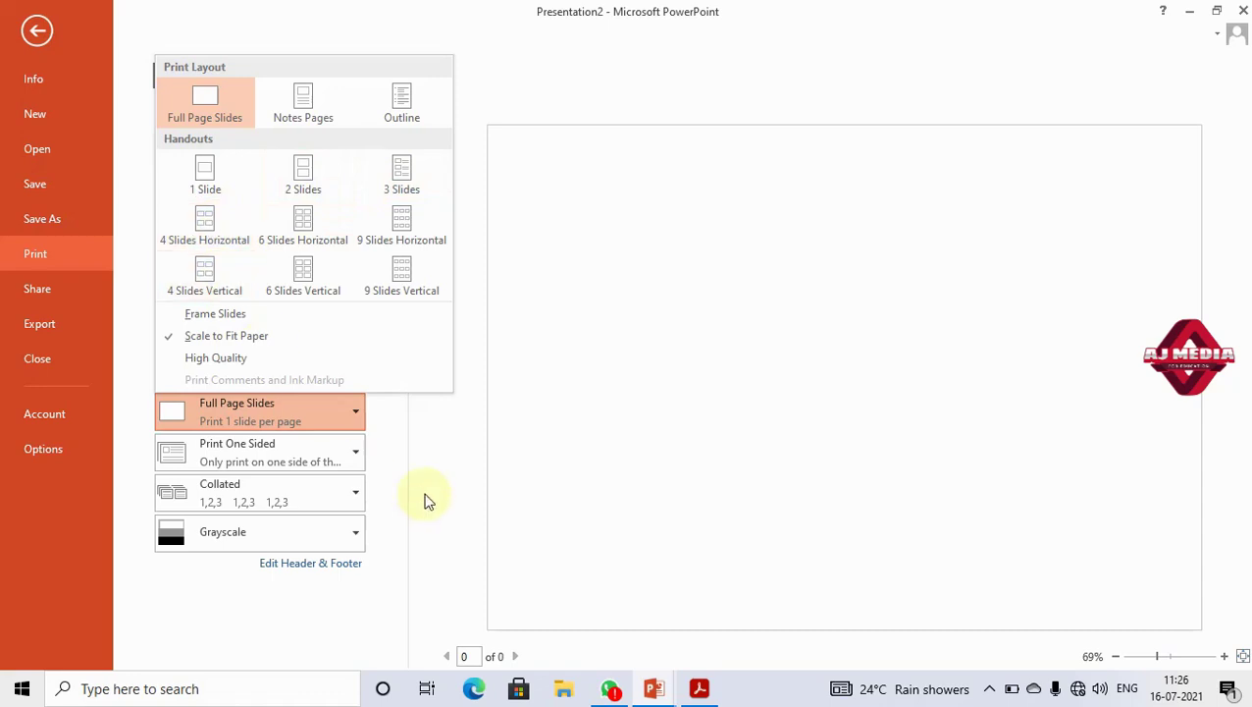
click(355, 533)
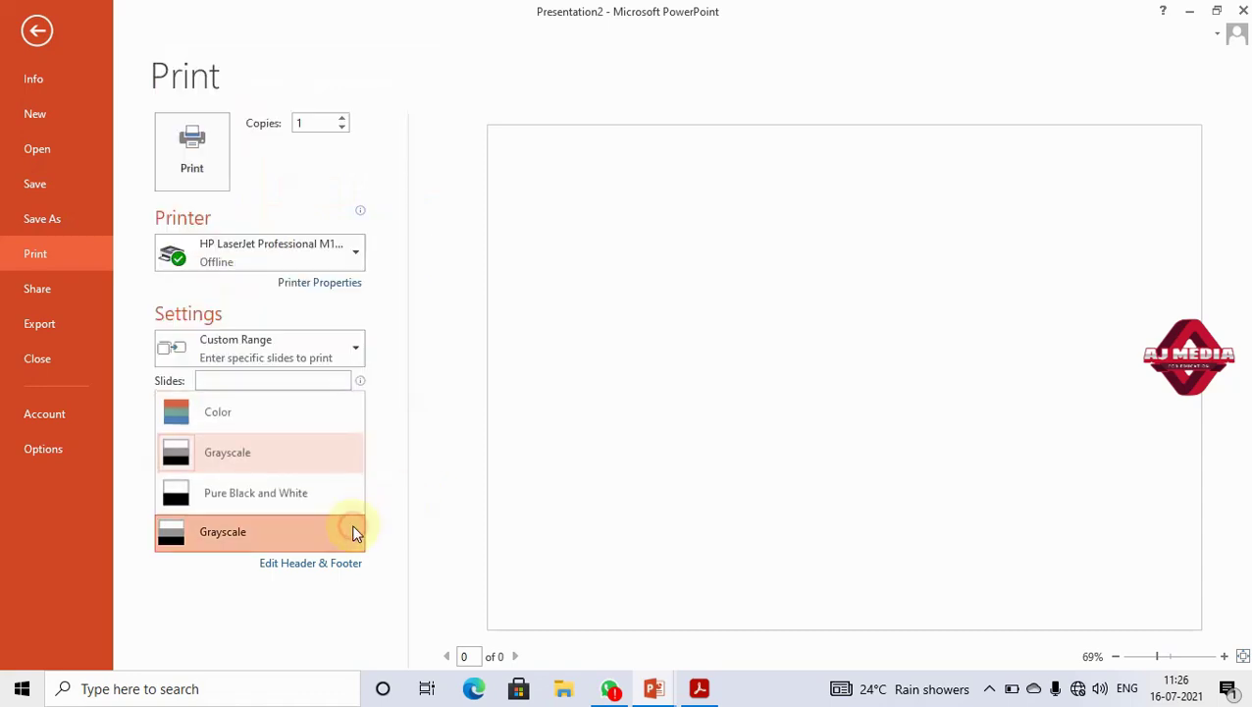
Step: Switch the print colour to Color, then back to Grayscale
click(357, 410)
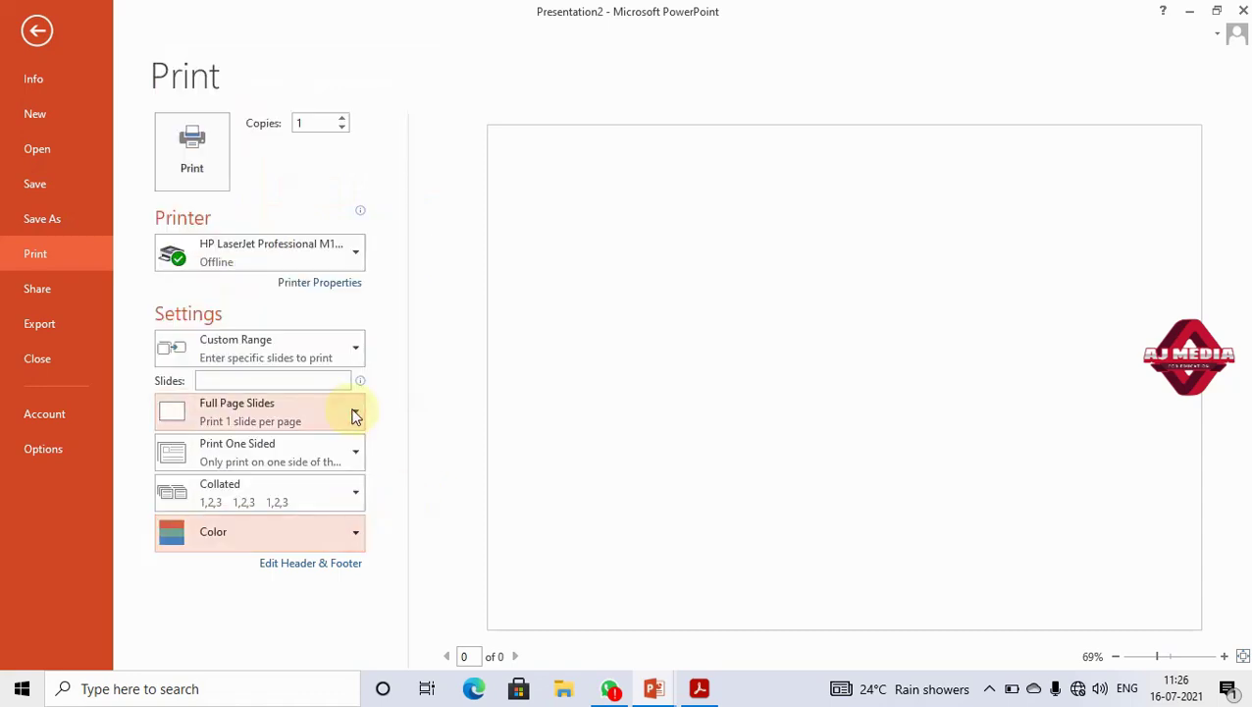
click(277, 539)
click(289, 461)
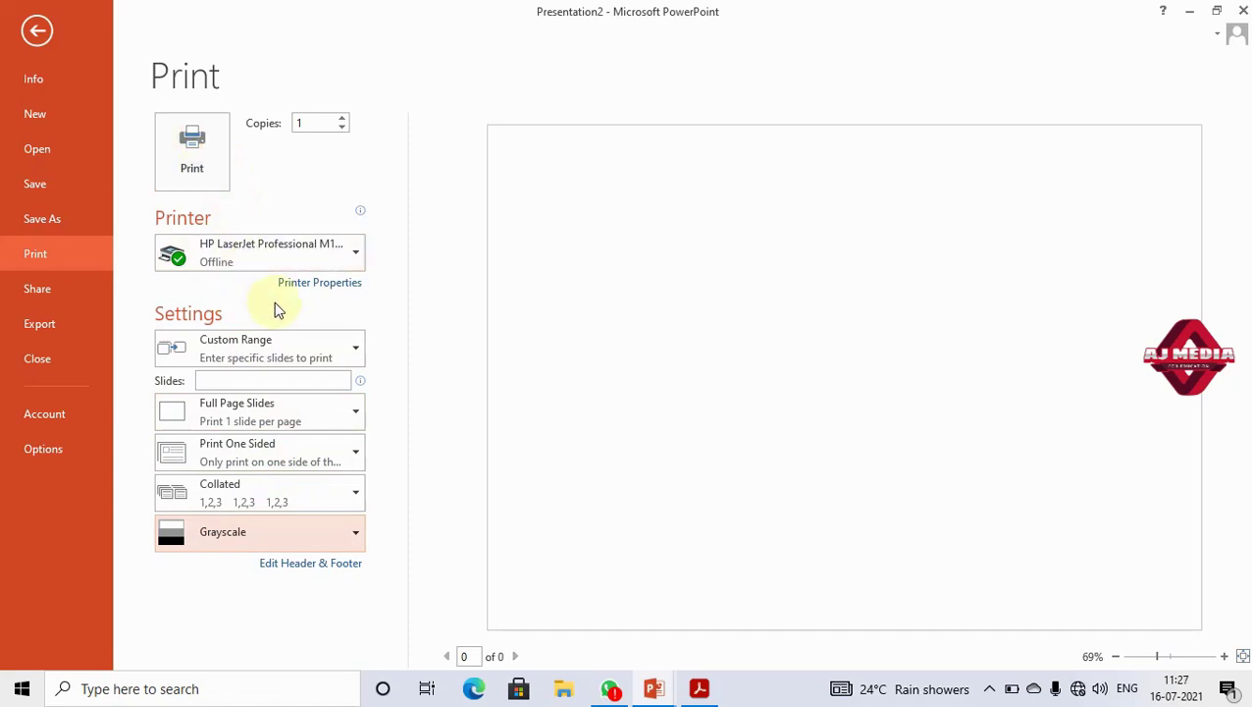
Step: Keep the HP LaserJet printer selected and leave the Print page for slide 4
click(284, 254)
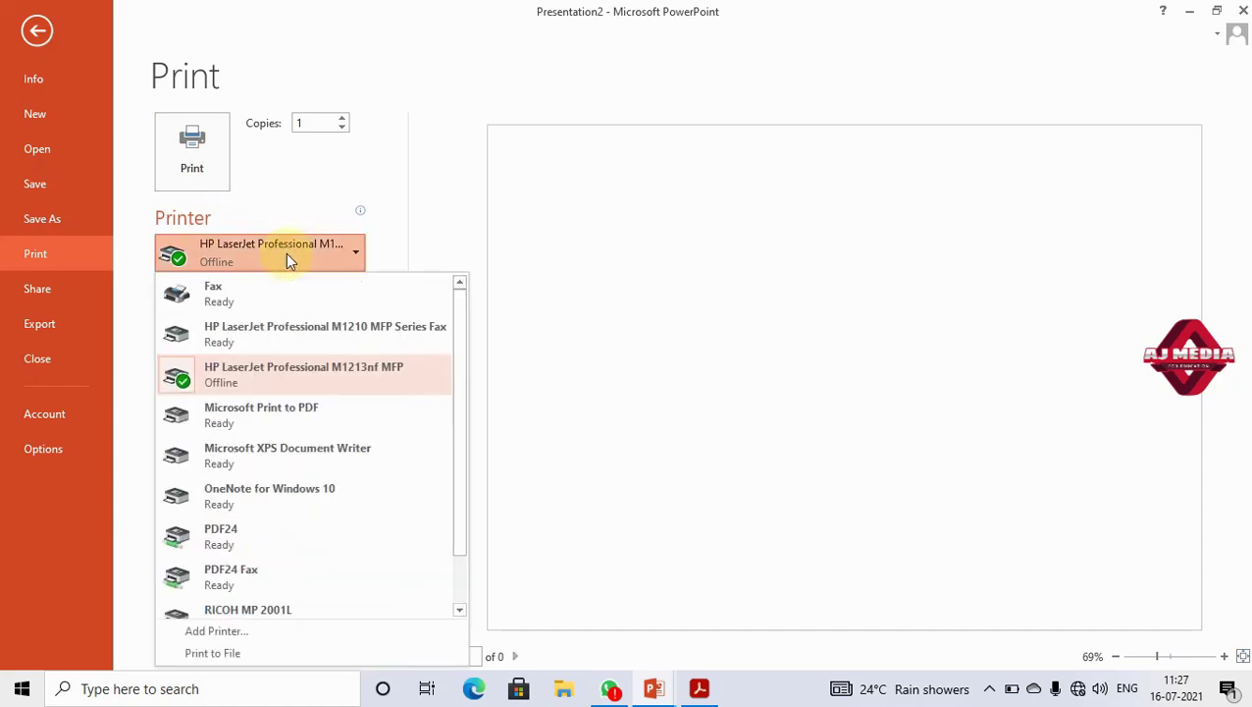
click(402, 213)
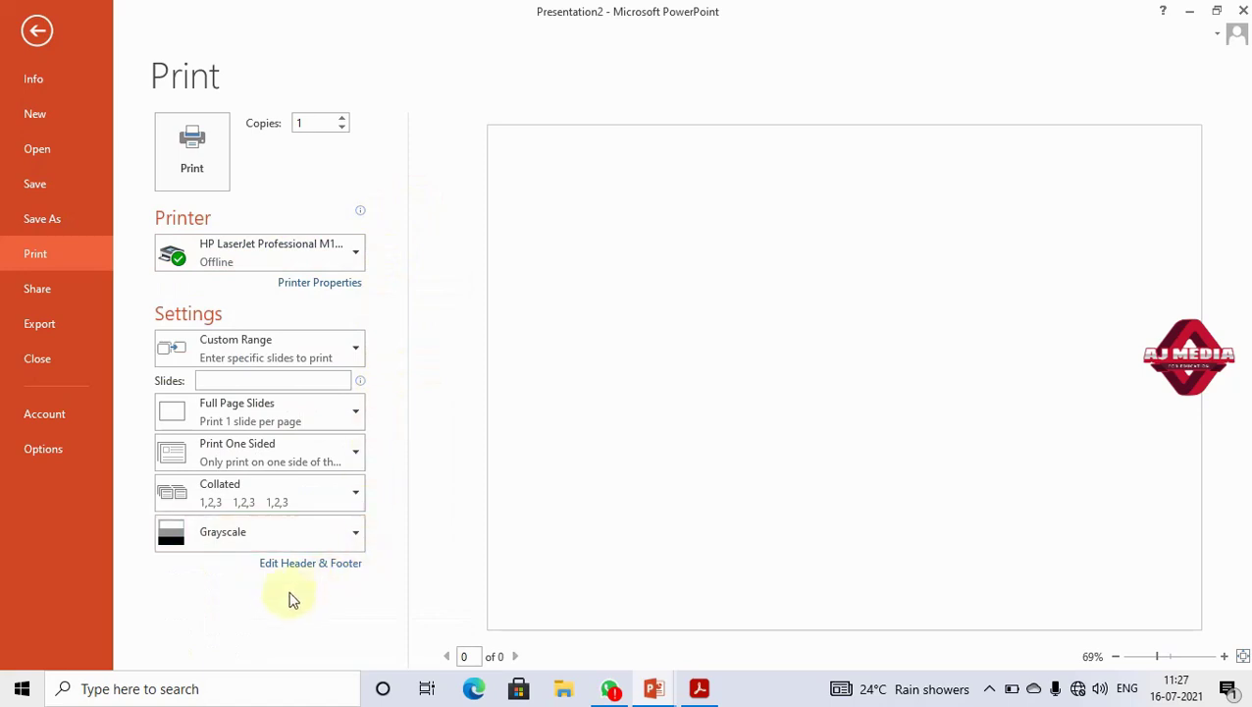
click(38, 31)
mouse_move(475, 459)
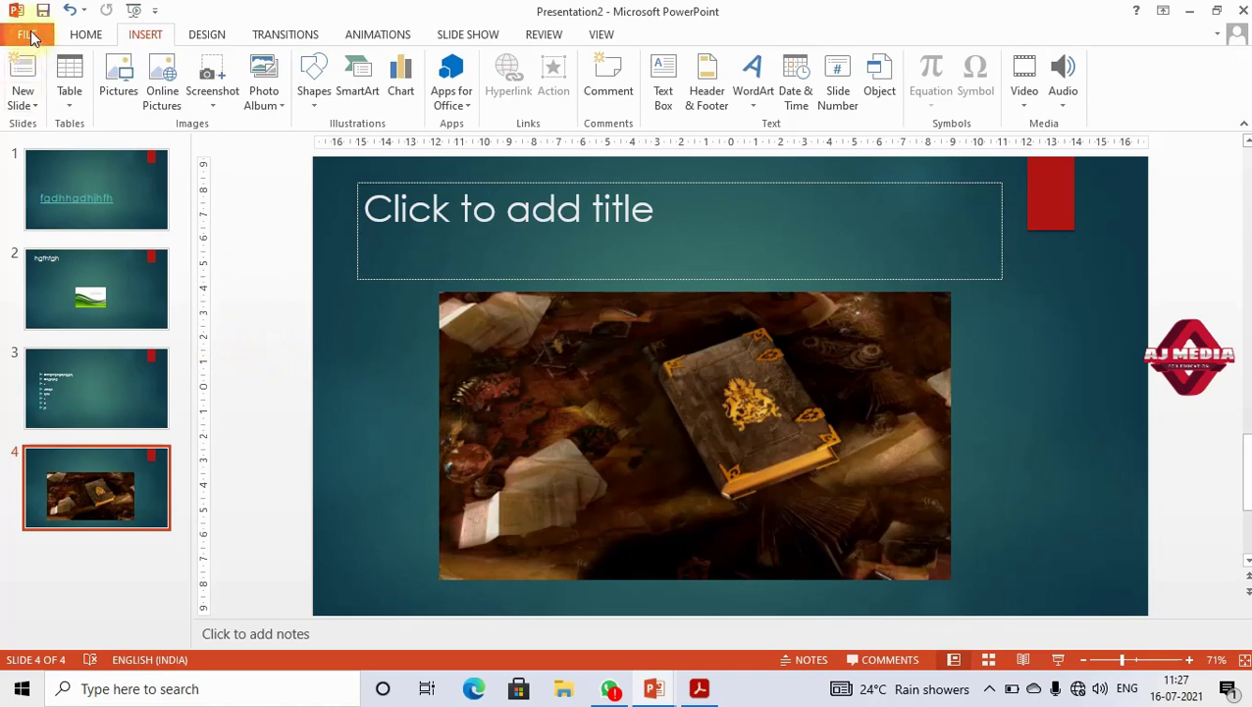
Step: Open the Save As dialog on the Desktop folder, proposing fgdhhgdhjhfh as a PowerPoint Presentation
click(27, 35)
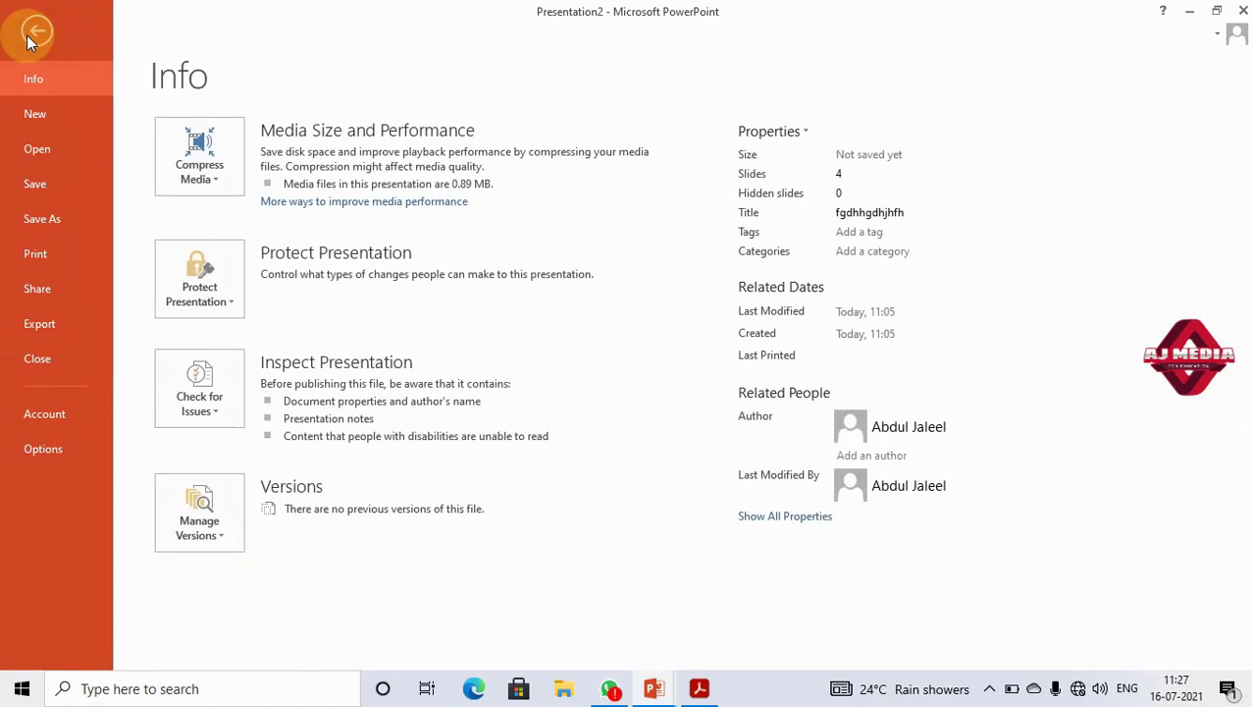
click(66, 187)
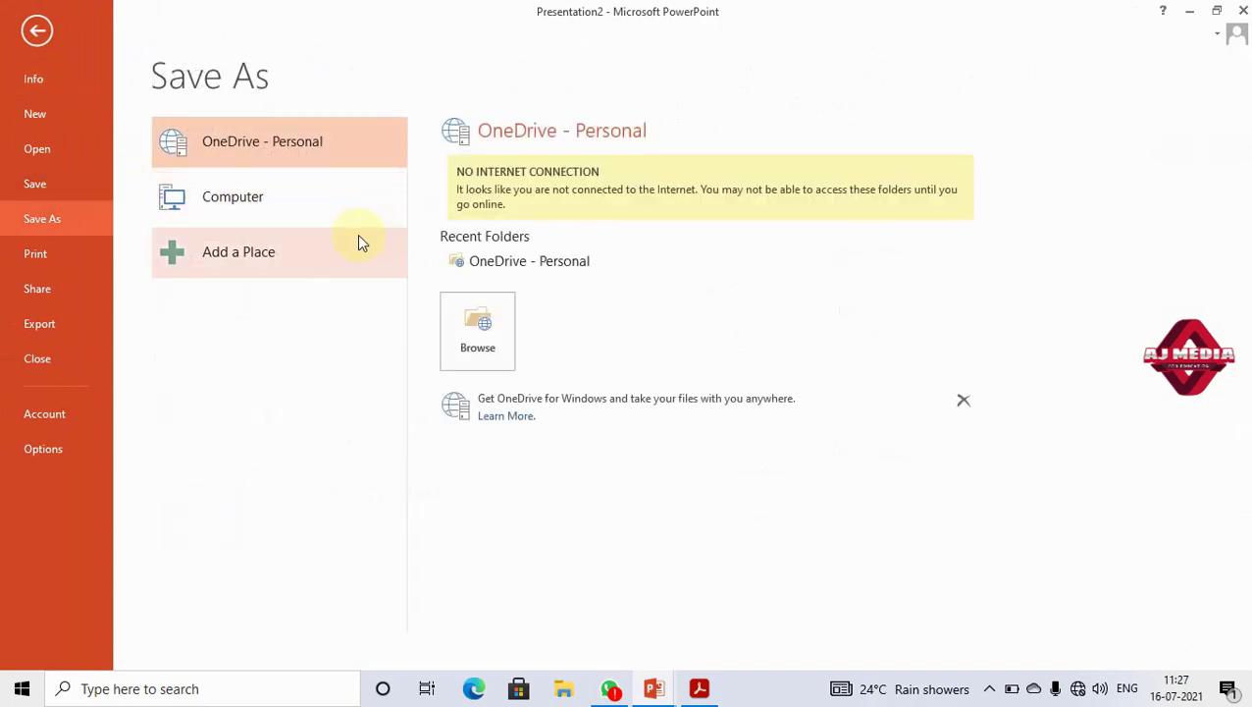
click(279, 203)
click(495, 426)
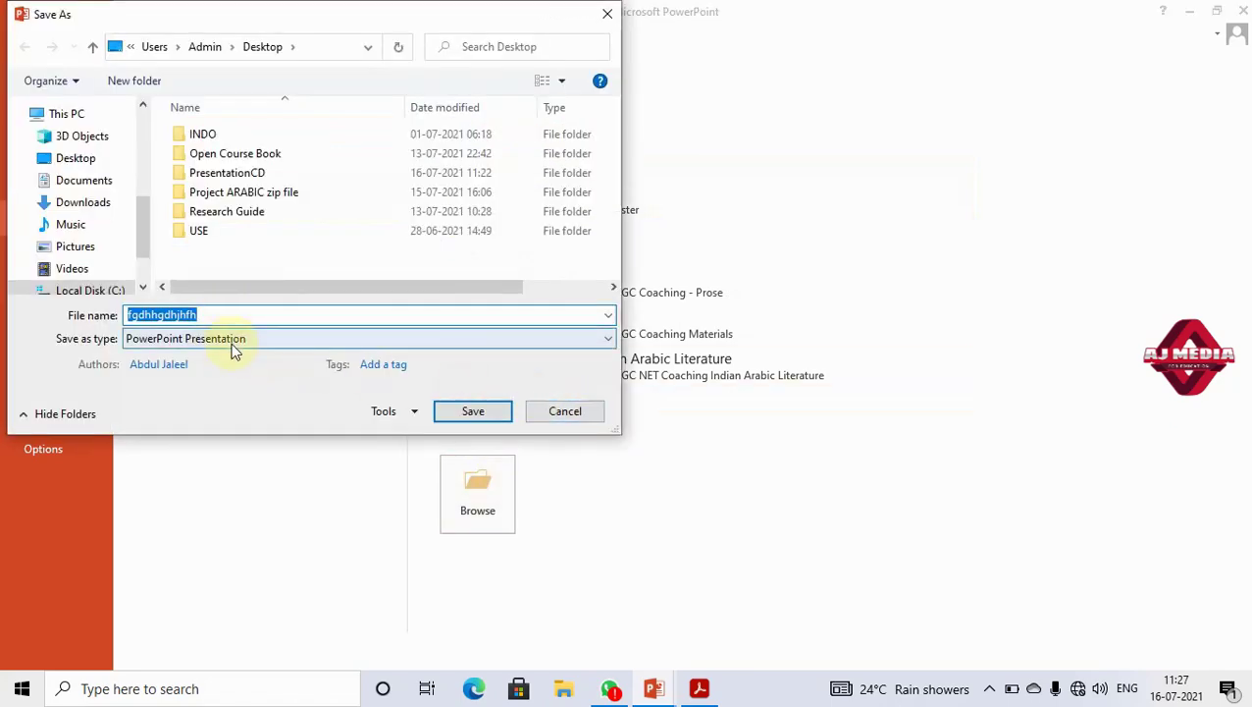
Step: Look over the Save as type list, keep PowerPoint Presentation, and cancel without saving
click(234, 349)
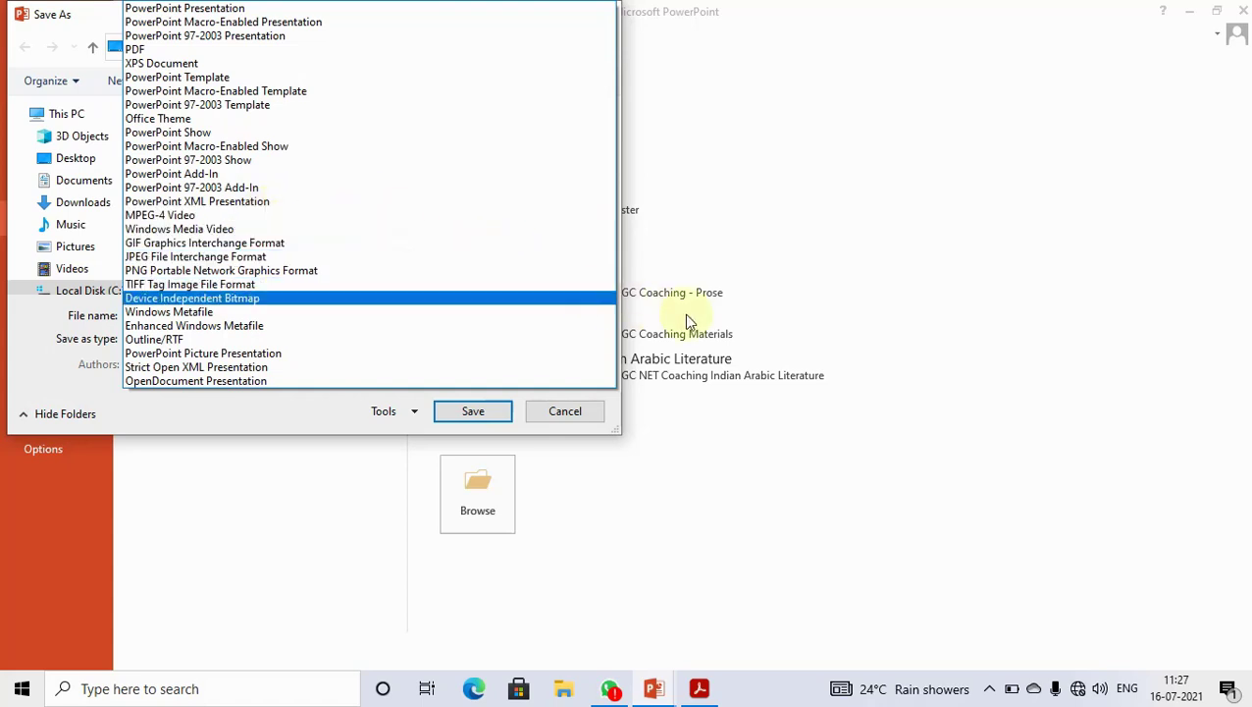
click(891, 378)
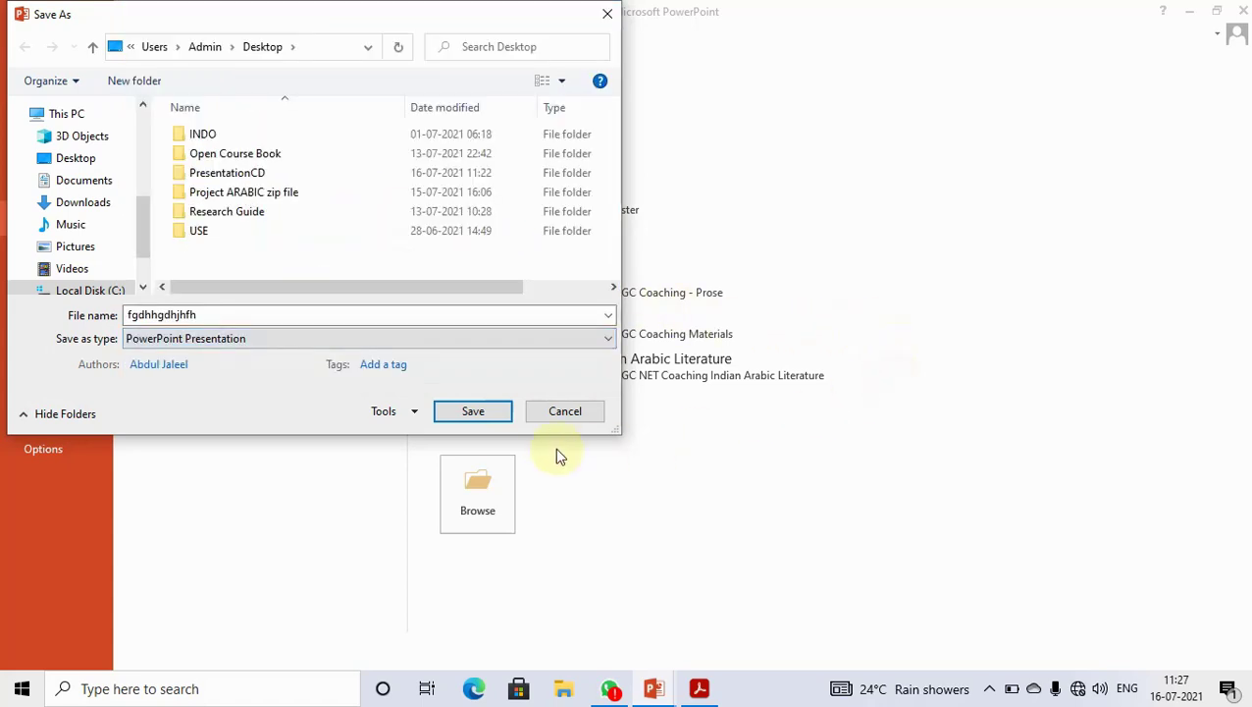
click(558, 416)
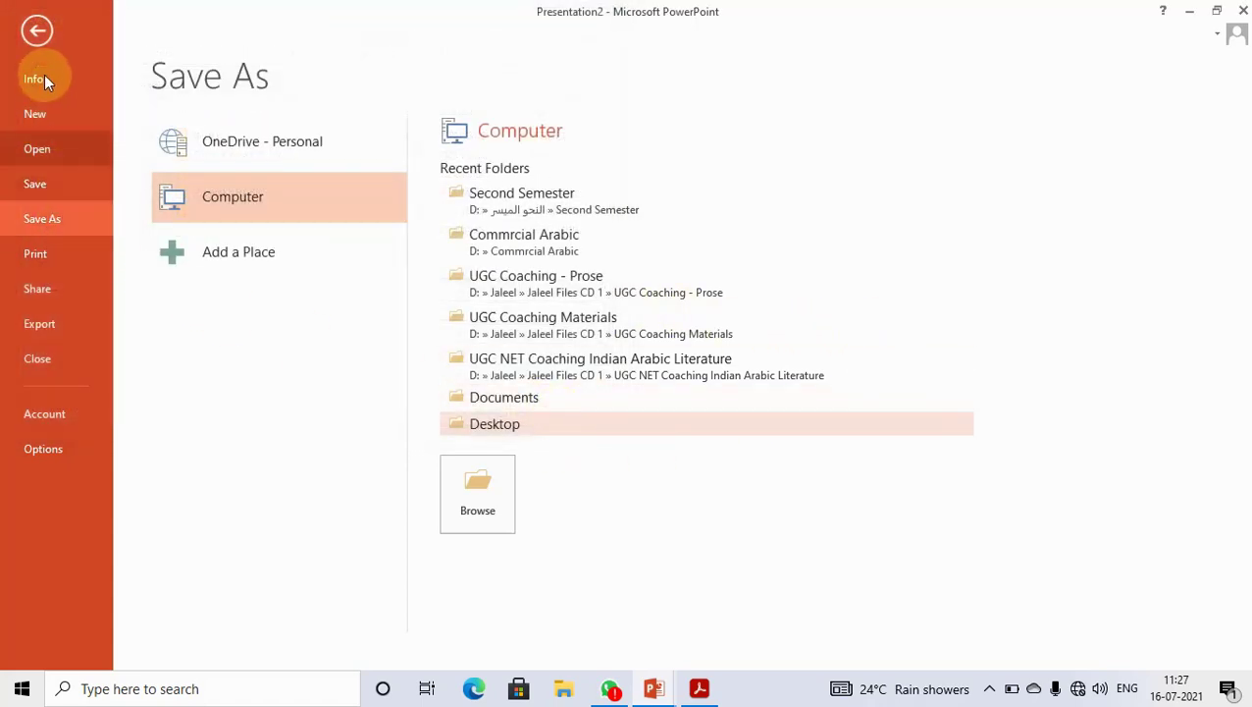